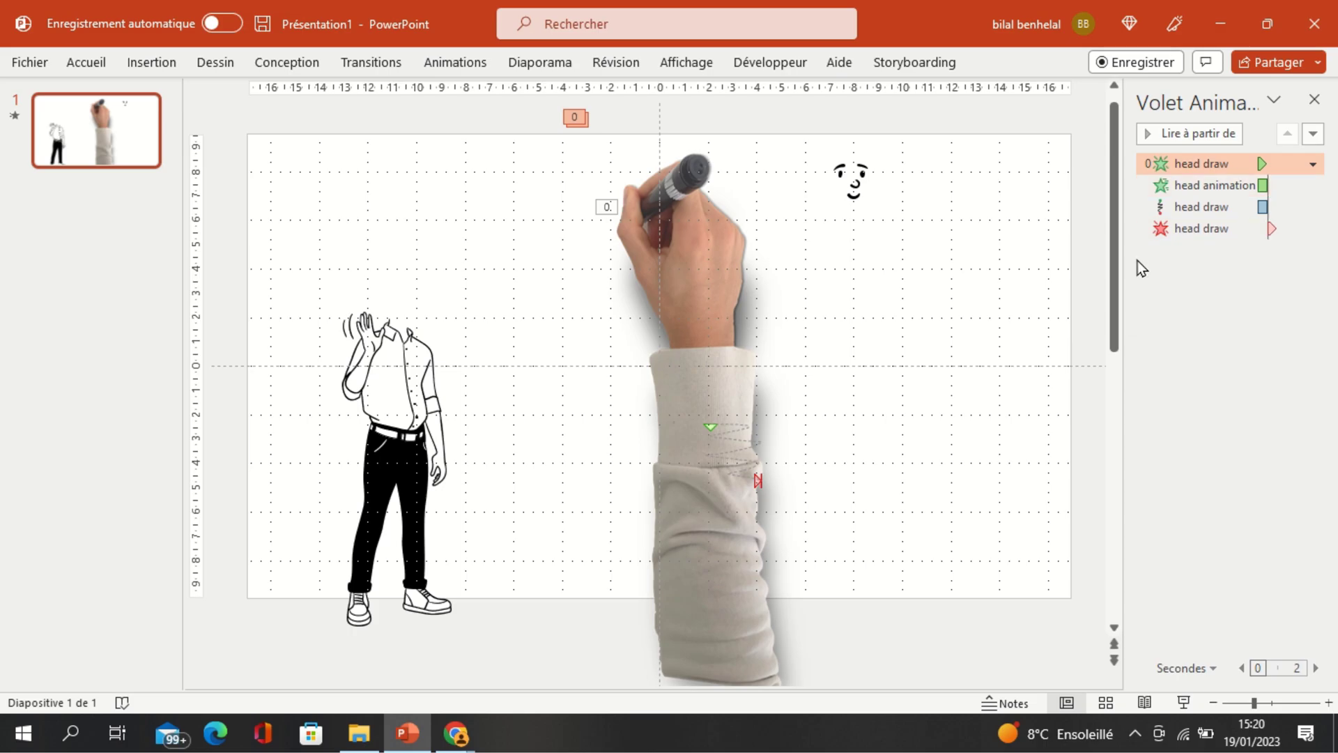
Preview the slide's animation, and duplicate the drawing hand with its copy placed just below the face.
click(14, 117)
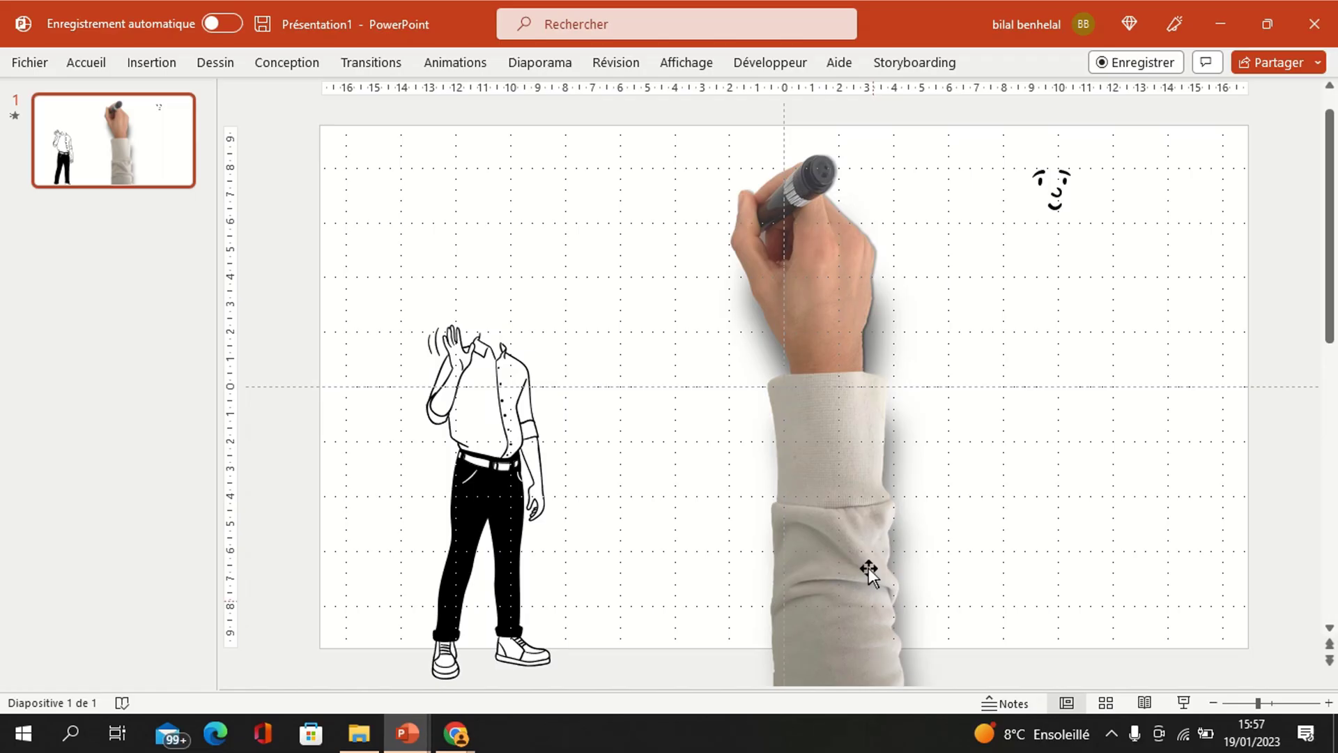
click(838, 320)
scroll(832, 318, down, 1)
ctrl+drag(830, 316, 1077, 343)
scroll(1066, 292, up, 1)
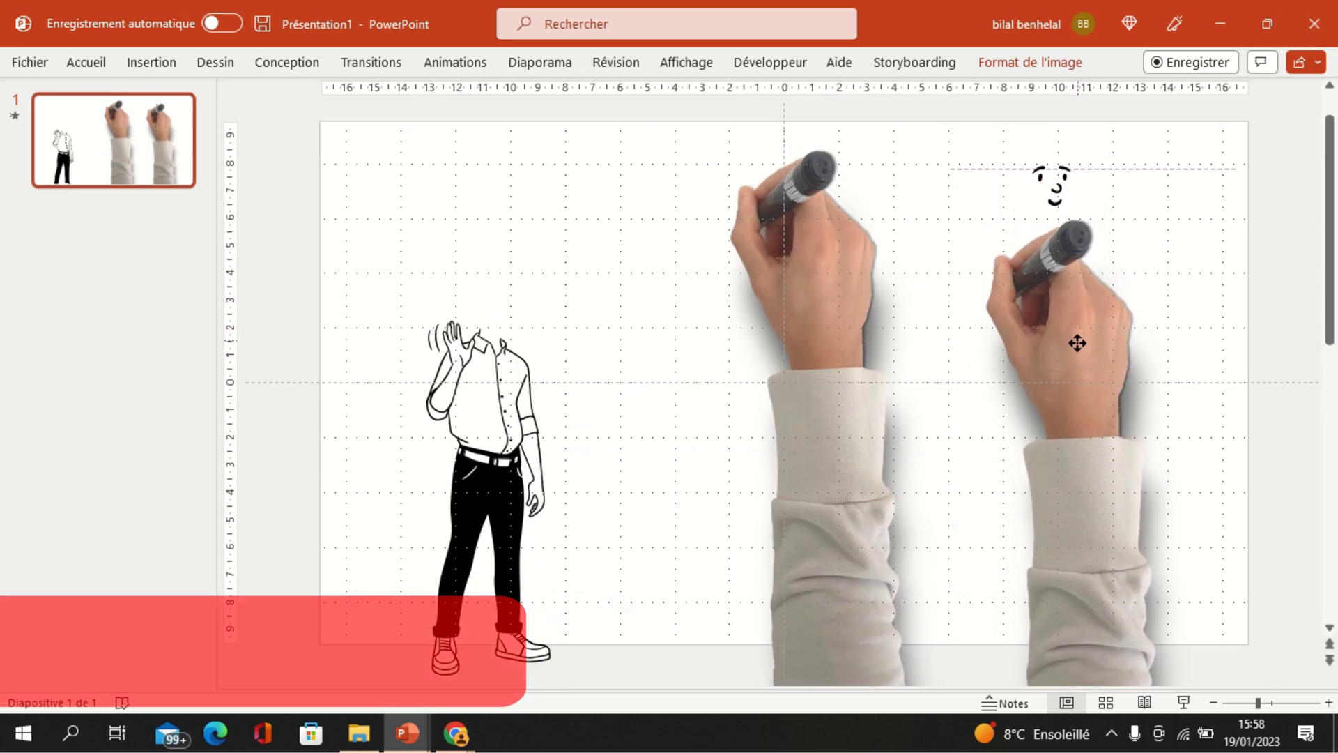
Hide the original drawing hand and the head animation group using the Selection pane.
click(806, 228)
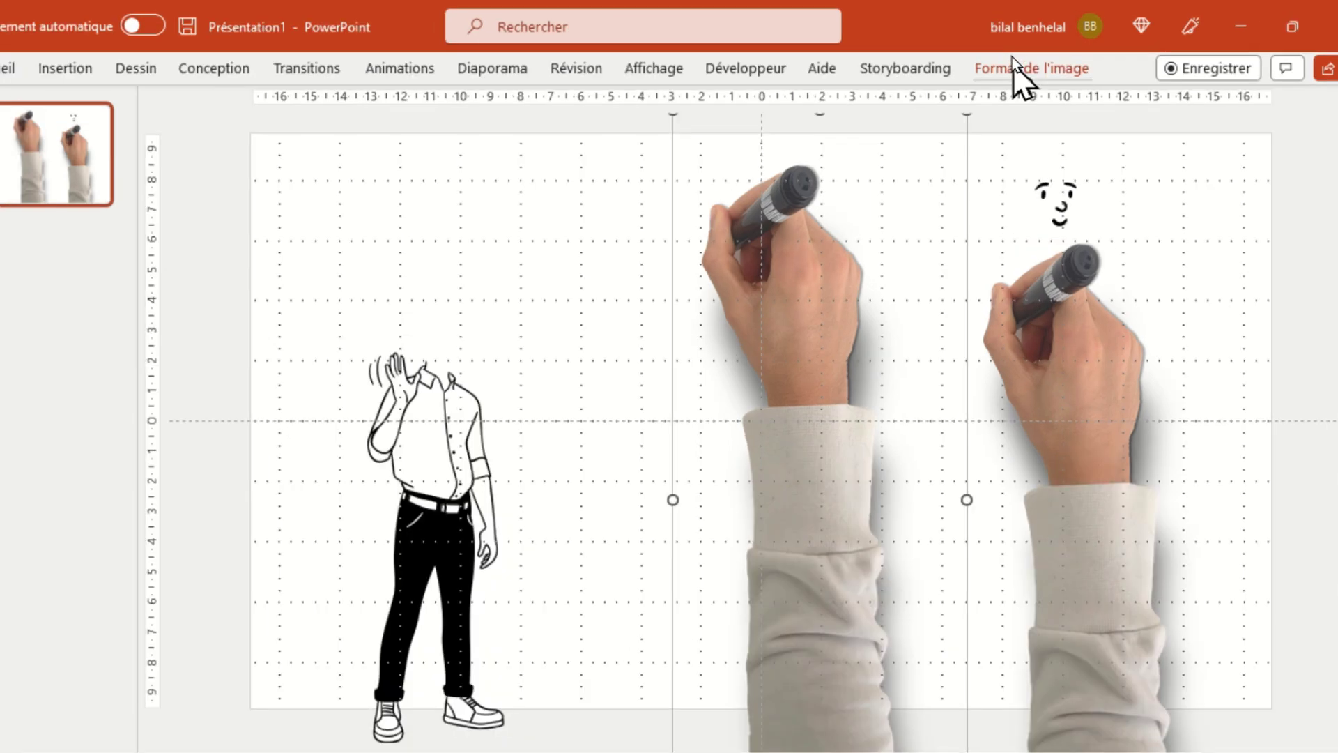
click(1014, 65)
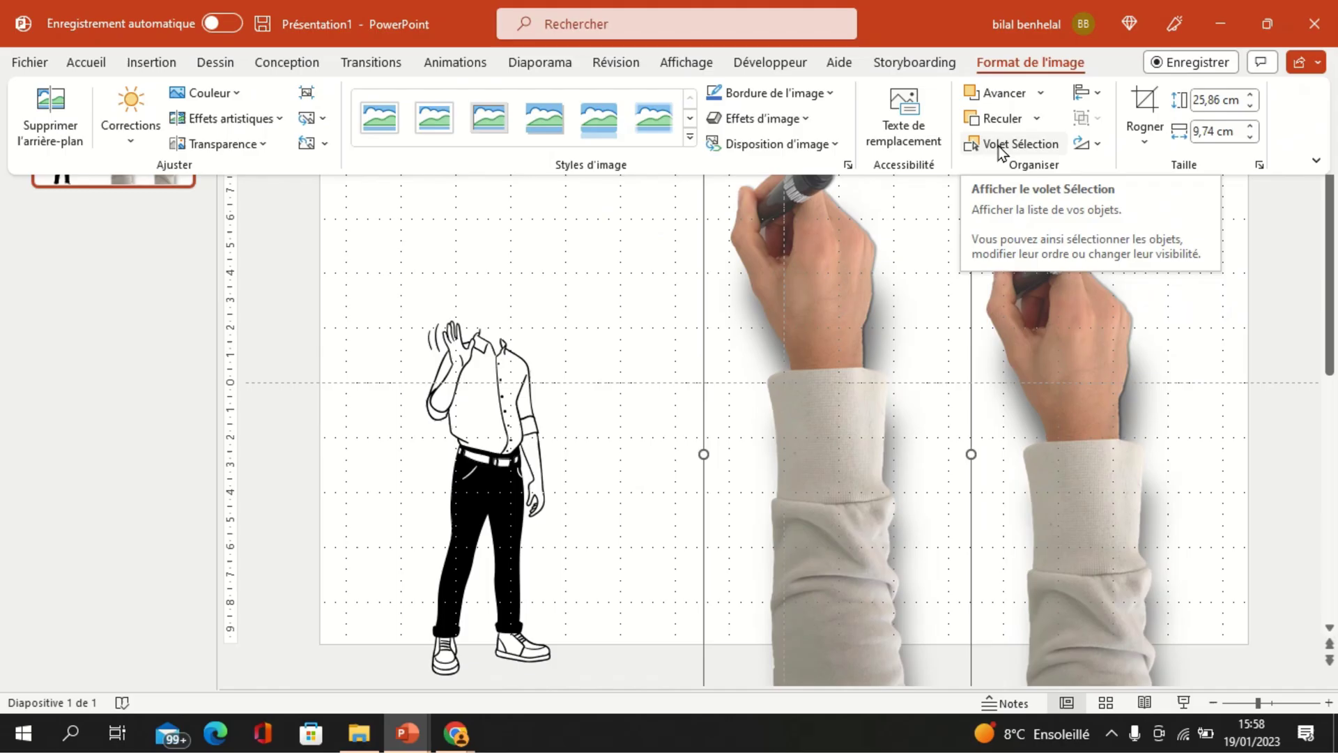
click(1000, 145)
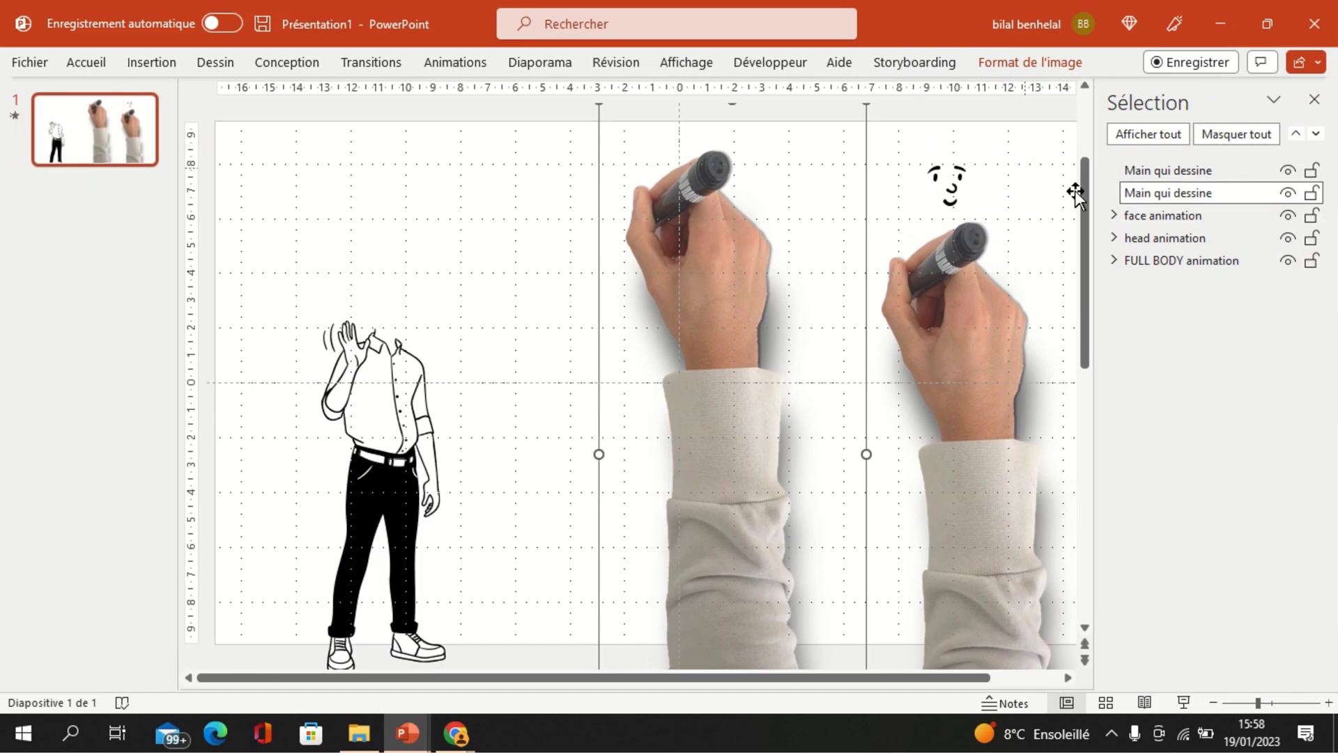
click(1287, 193)
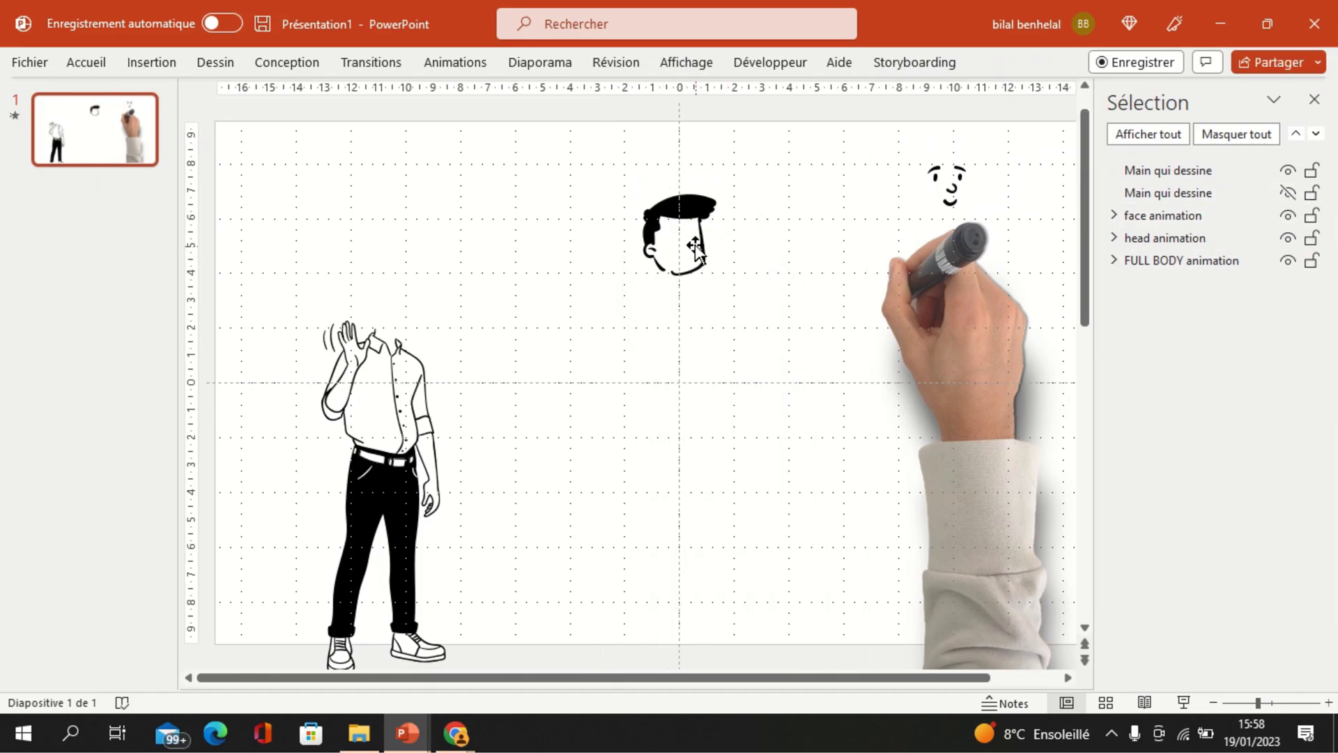
click(689, 226)
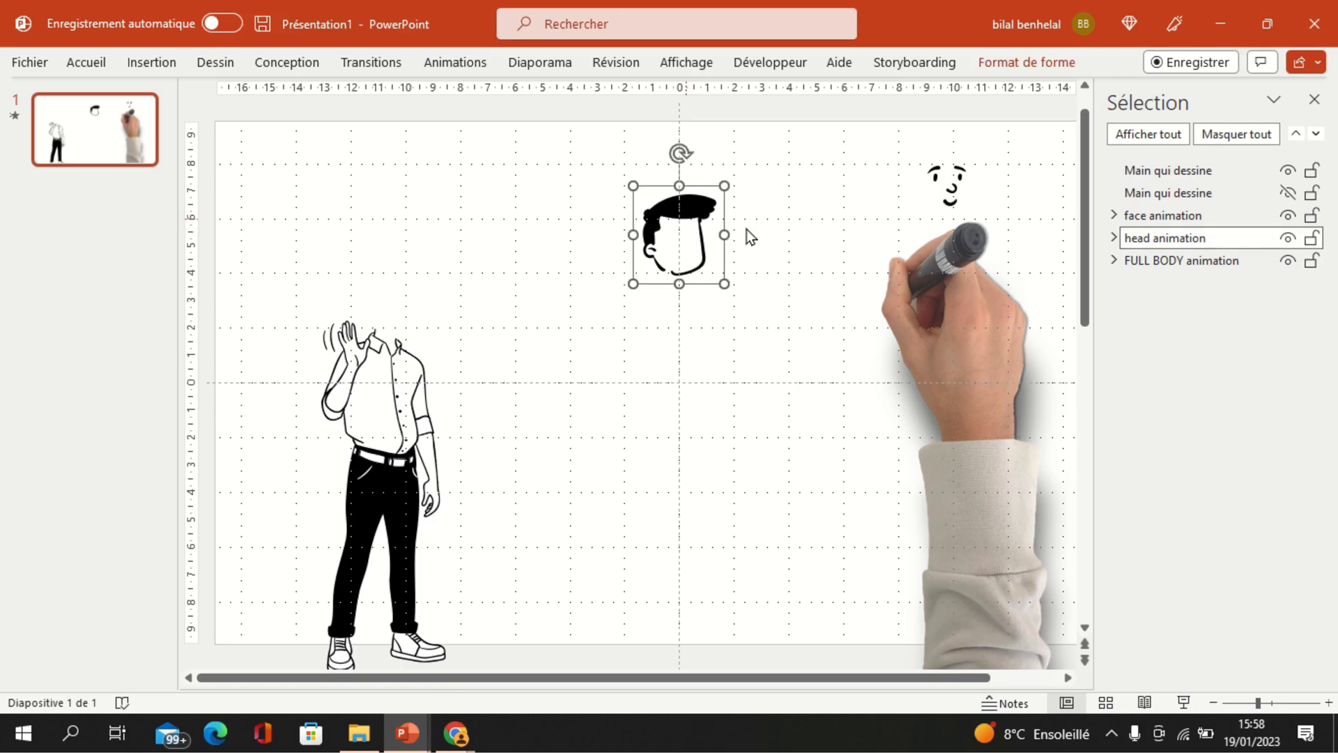
click(1288, 238)
Move the face and the copied hand together to the horizontal centre of the slide, and close the Selection pane.
click(948, 222)
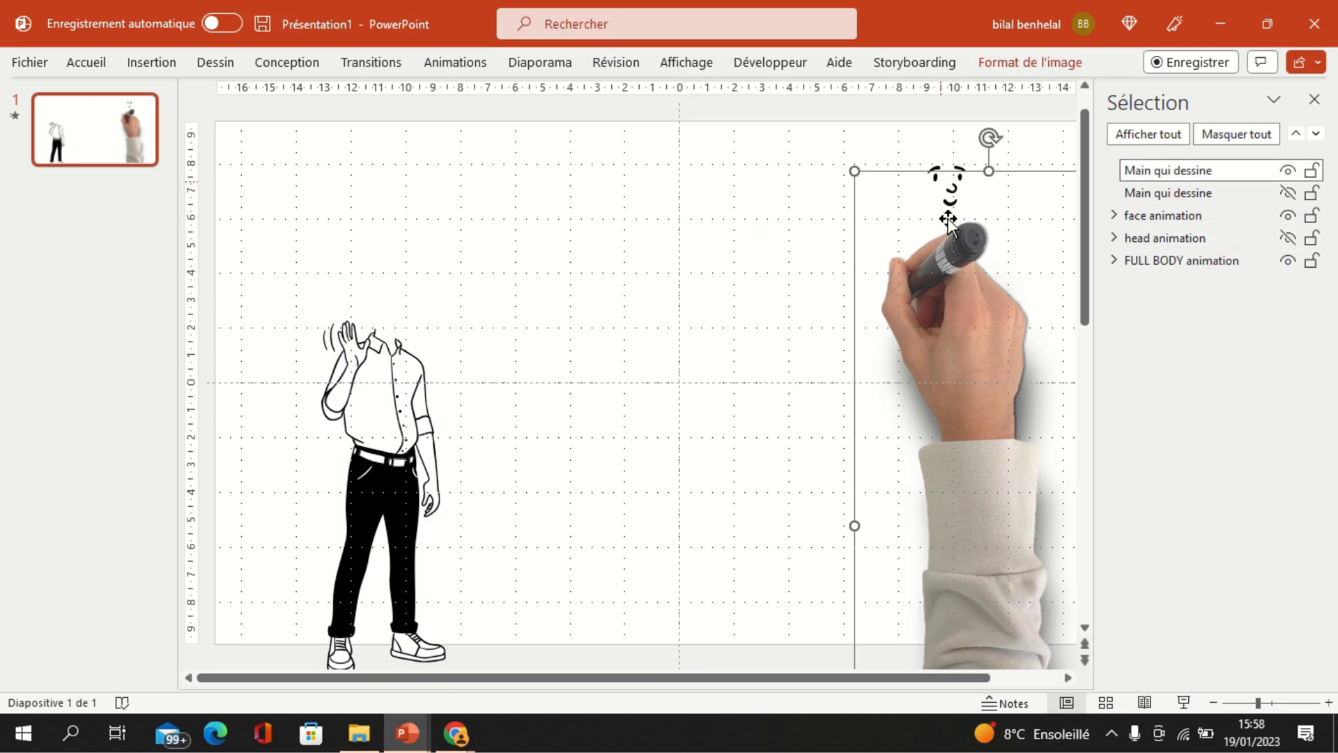
click(949, 179)
drag(962, 326, 715, 344)
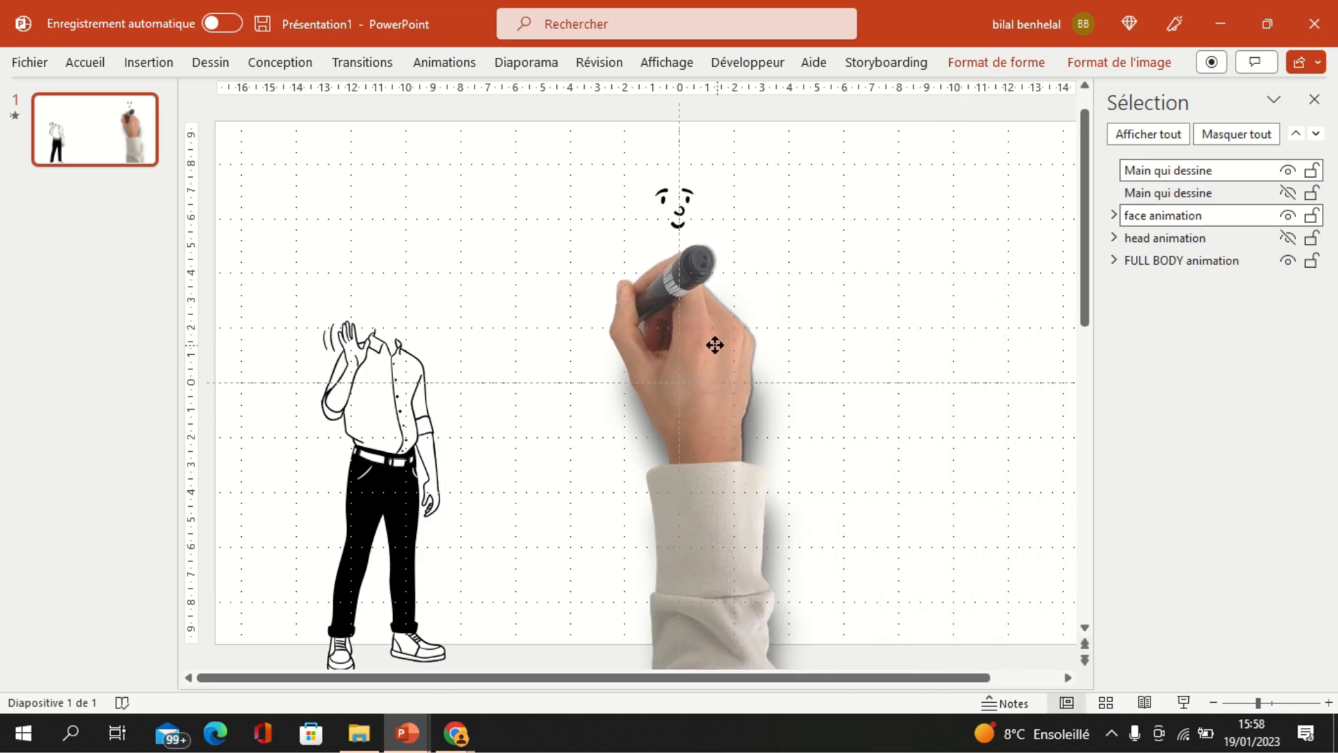
click(905, 315)
click(1316, 100)
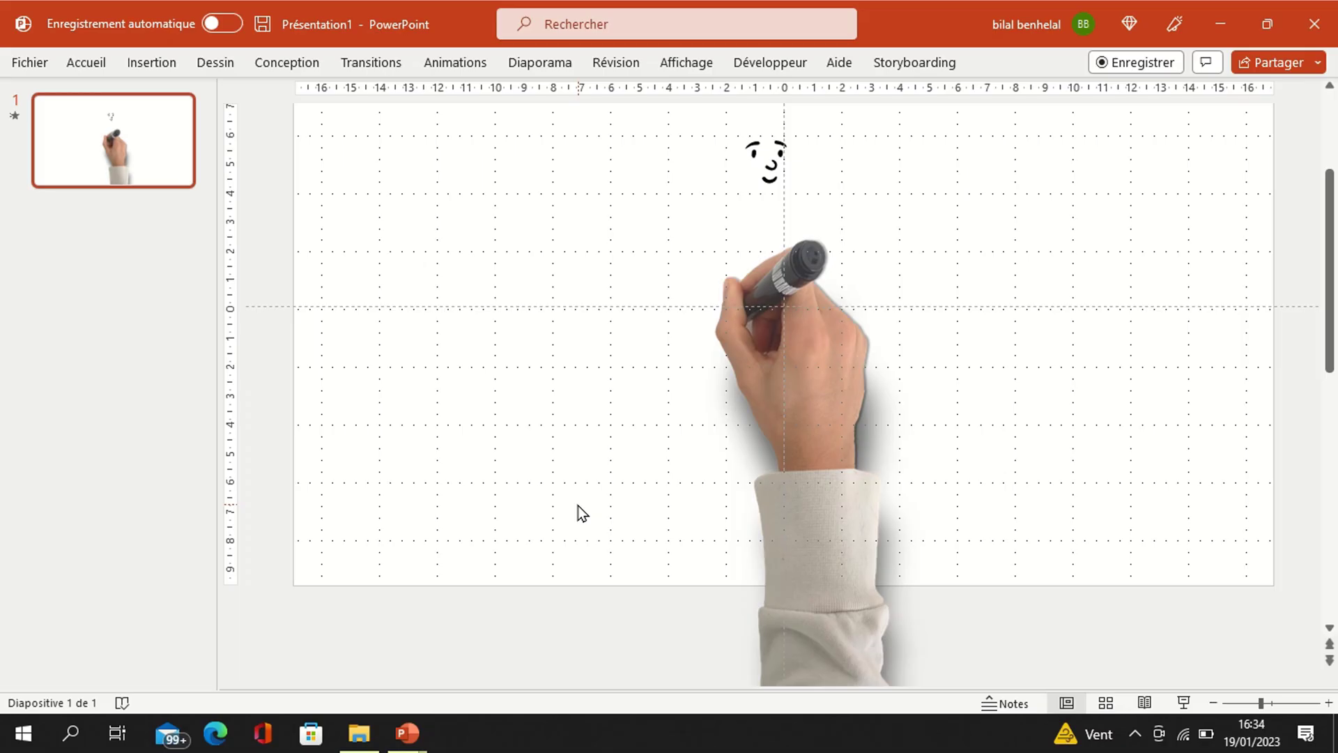
Add a Balayer entrance animation to the face.
click(767, 160)
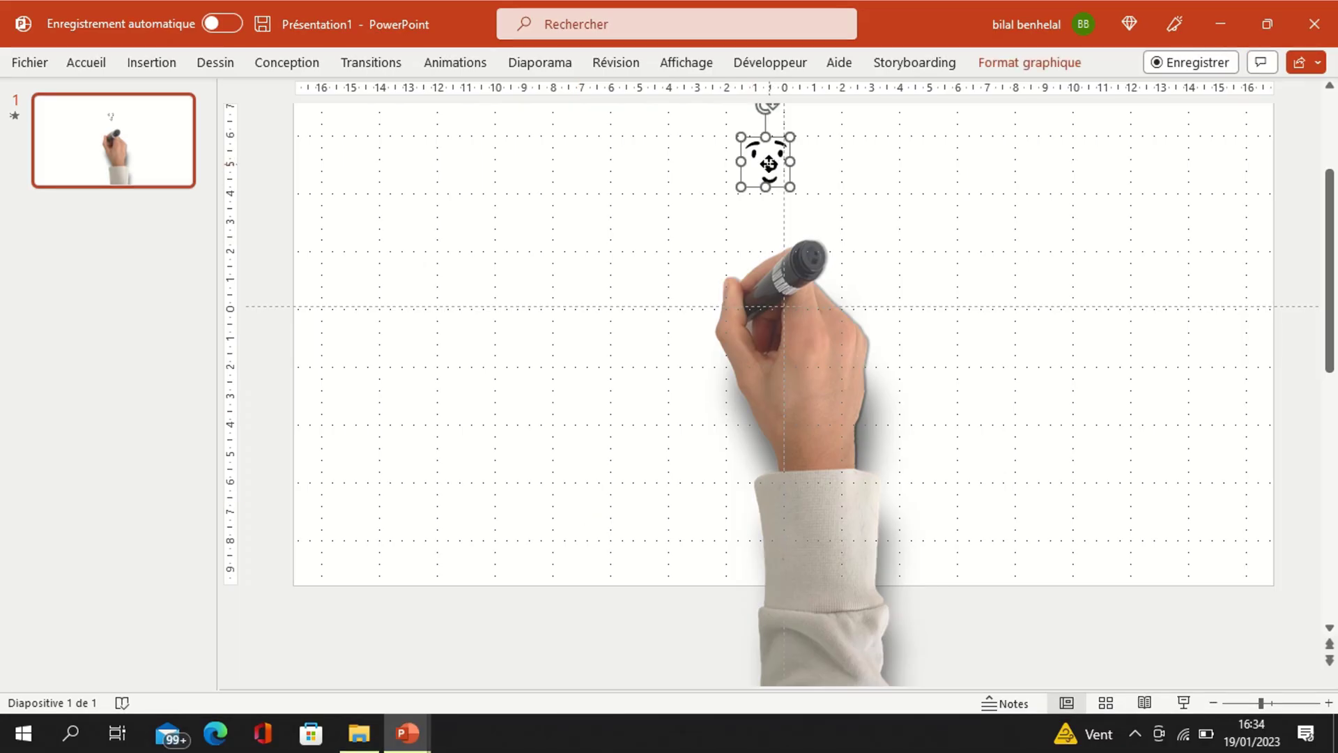
scroll(772, 169, up, 1)
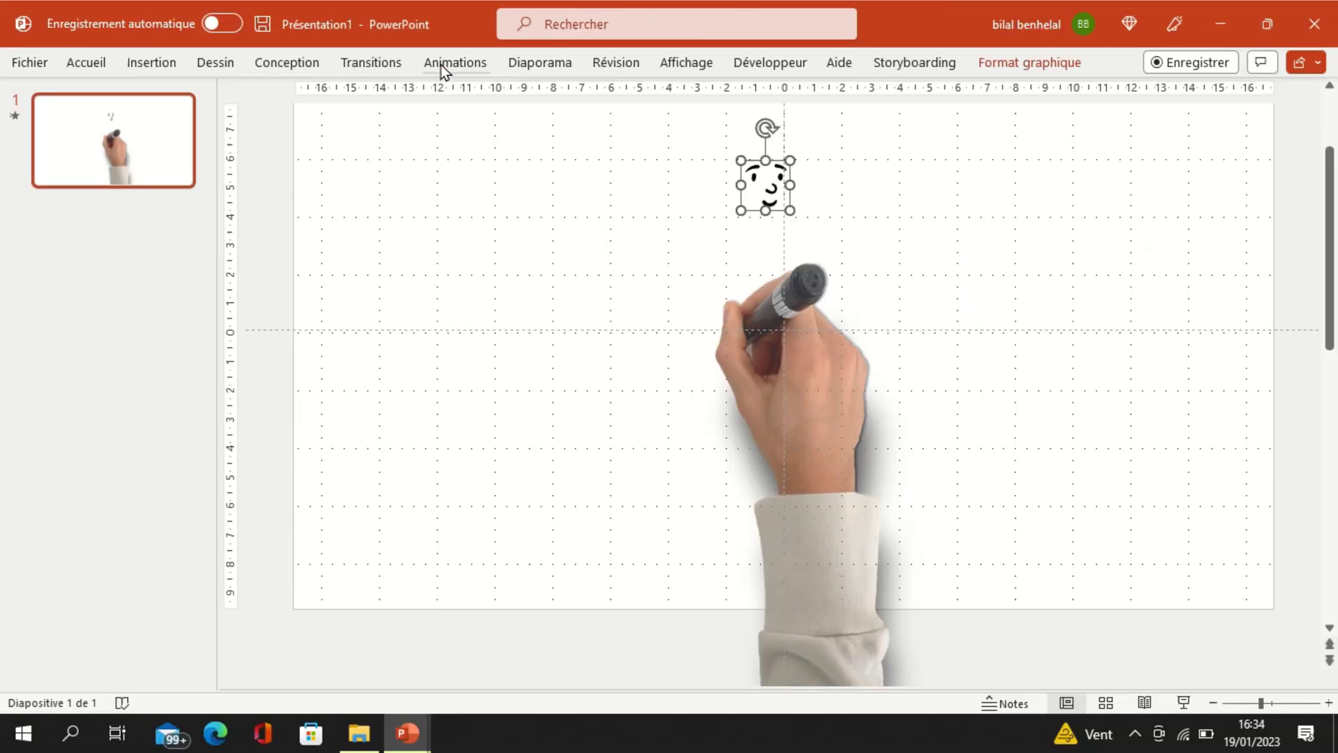
click(442, 64)
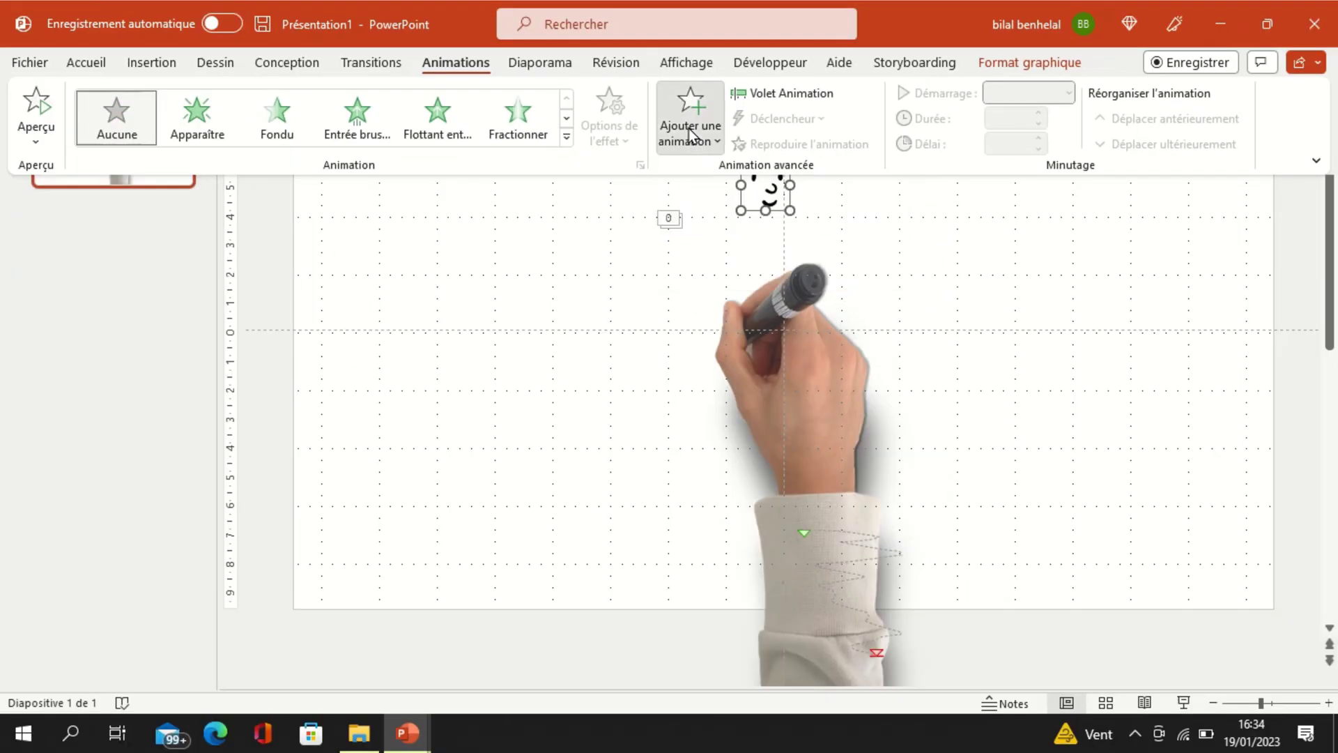
click(690, 134)
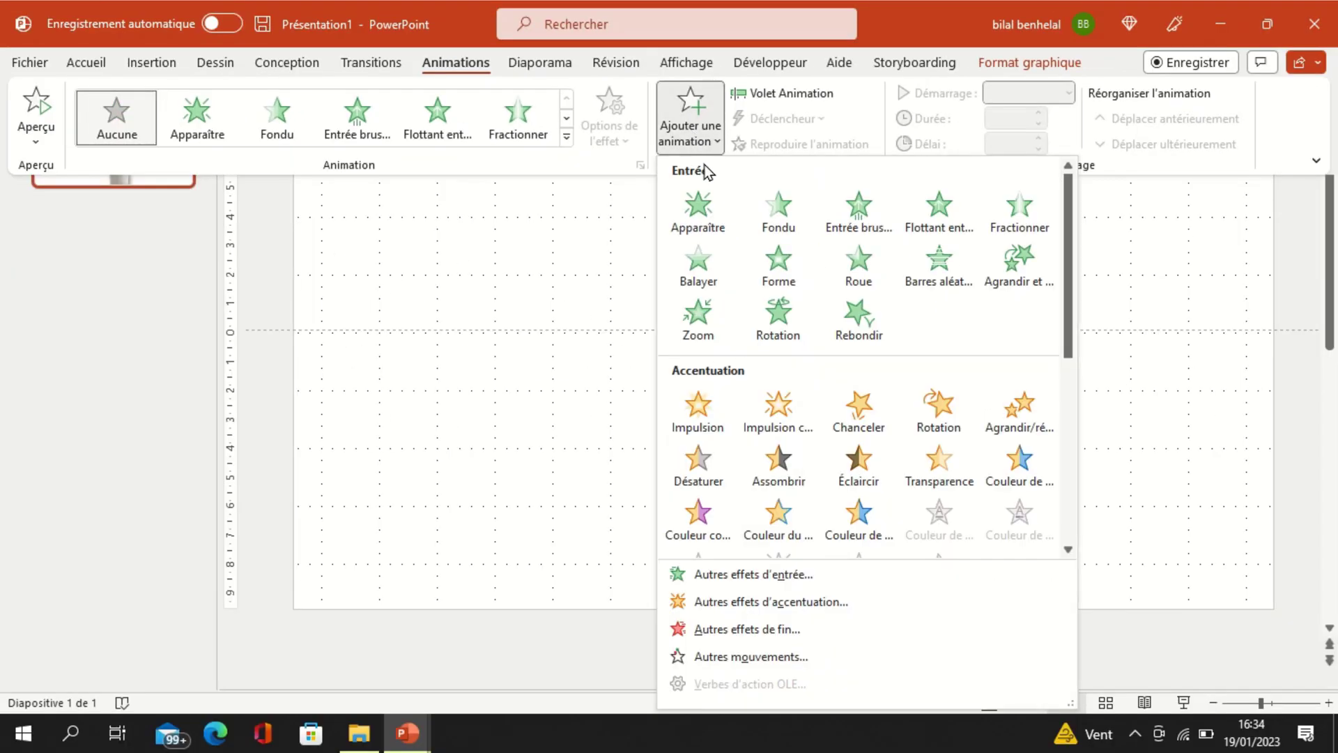
click(693, 279)
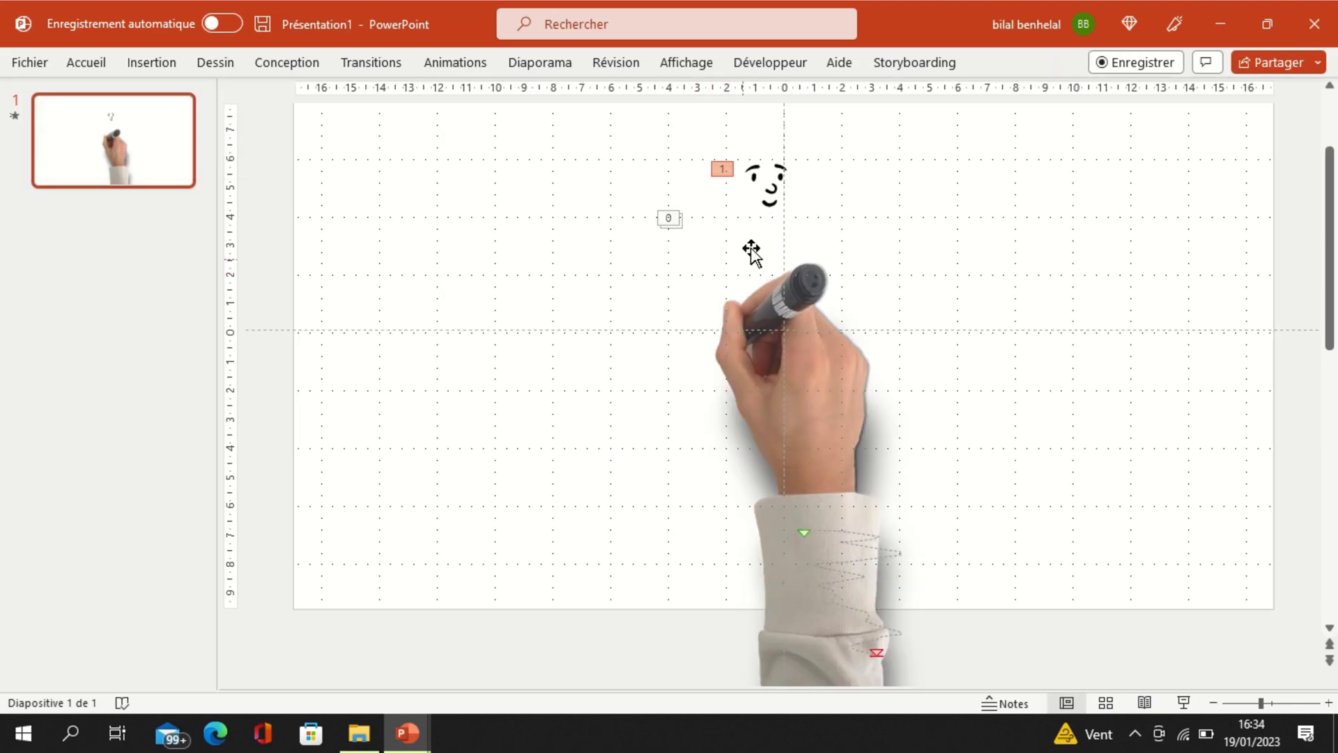
Change the direction of the face's Balayer effect so it wipes downward from the top.
click(762, 180)
click(456, 62)
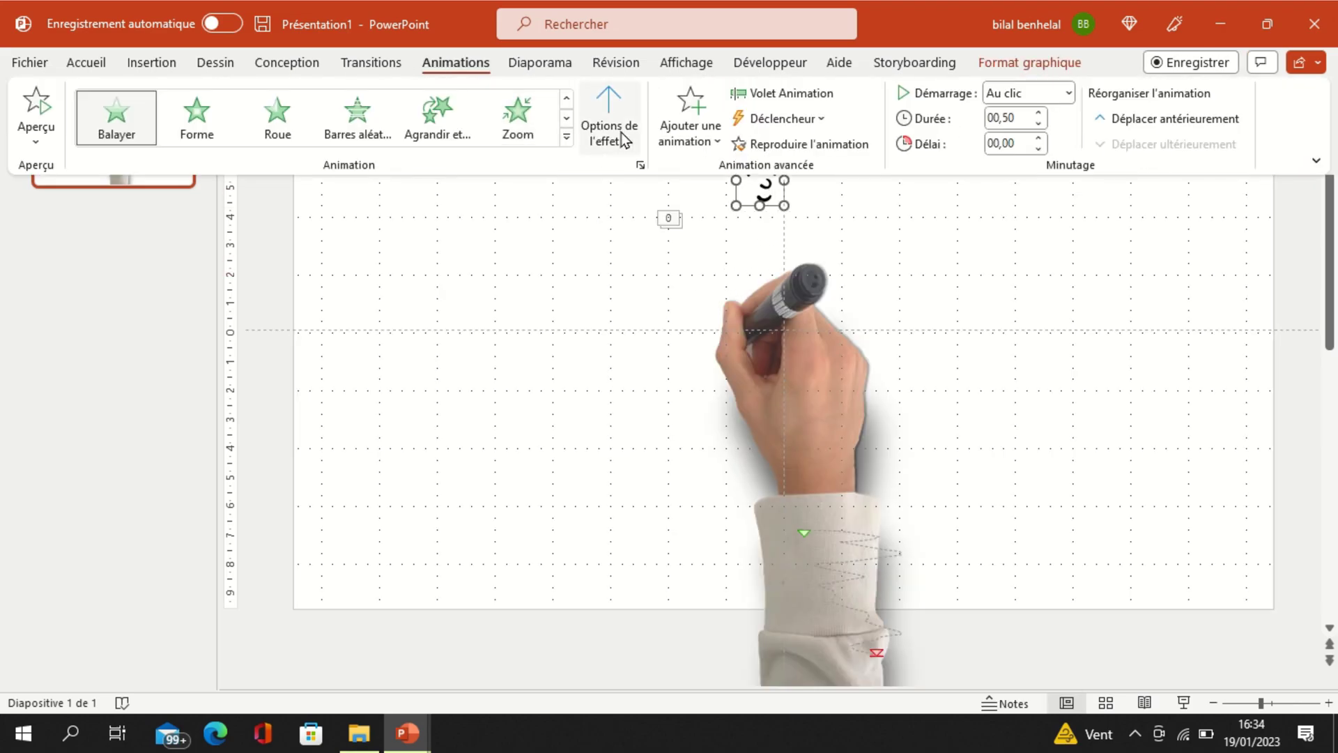
click(618, 133)
click(667, 356)
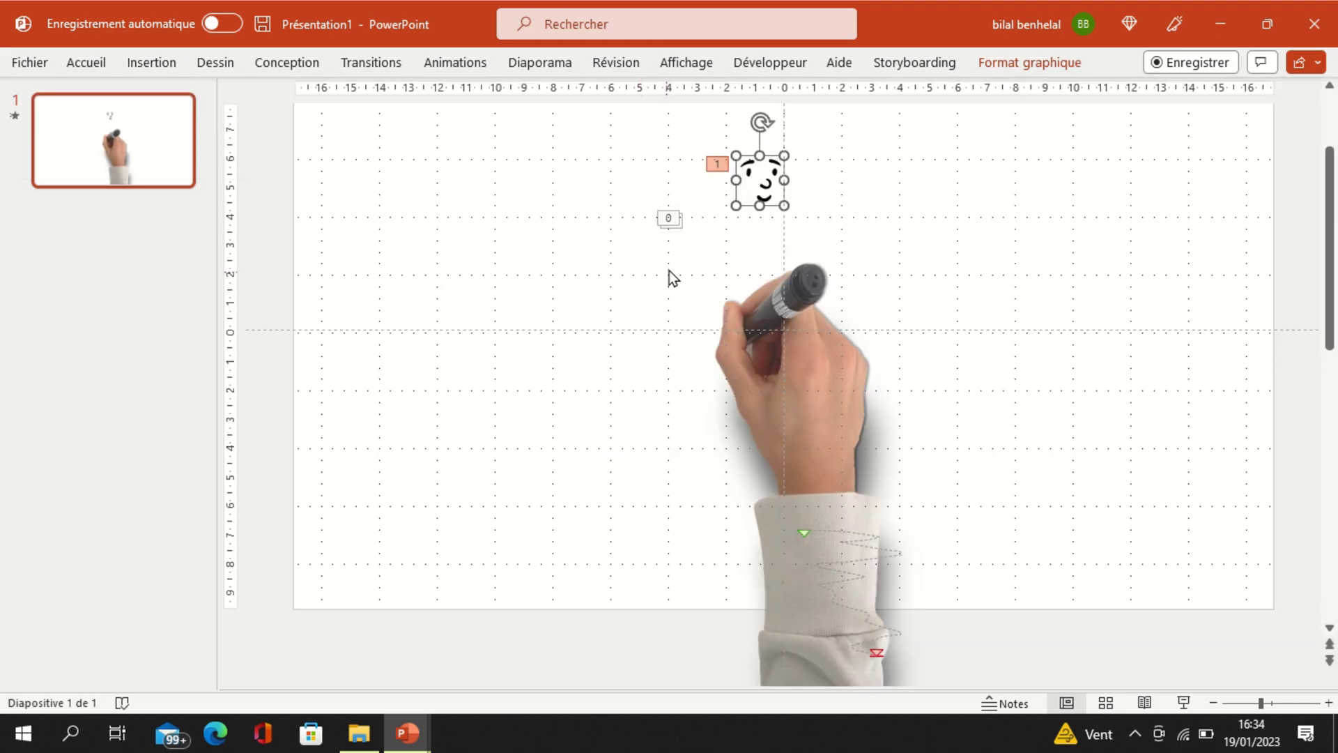
Reorder the face animation to come before the hand's exit effect, and make it start with the previous animation.
click(458, 64)
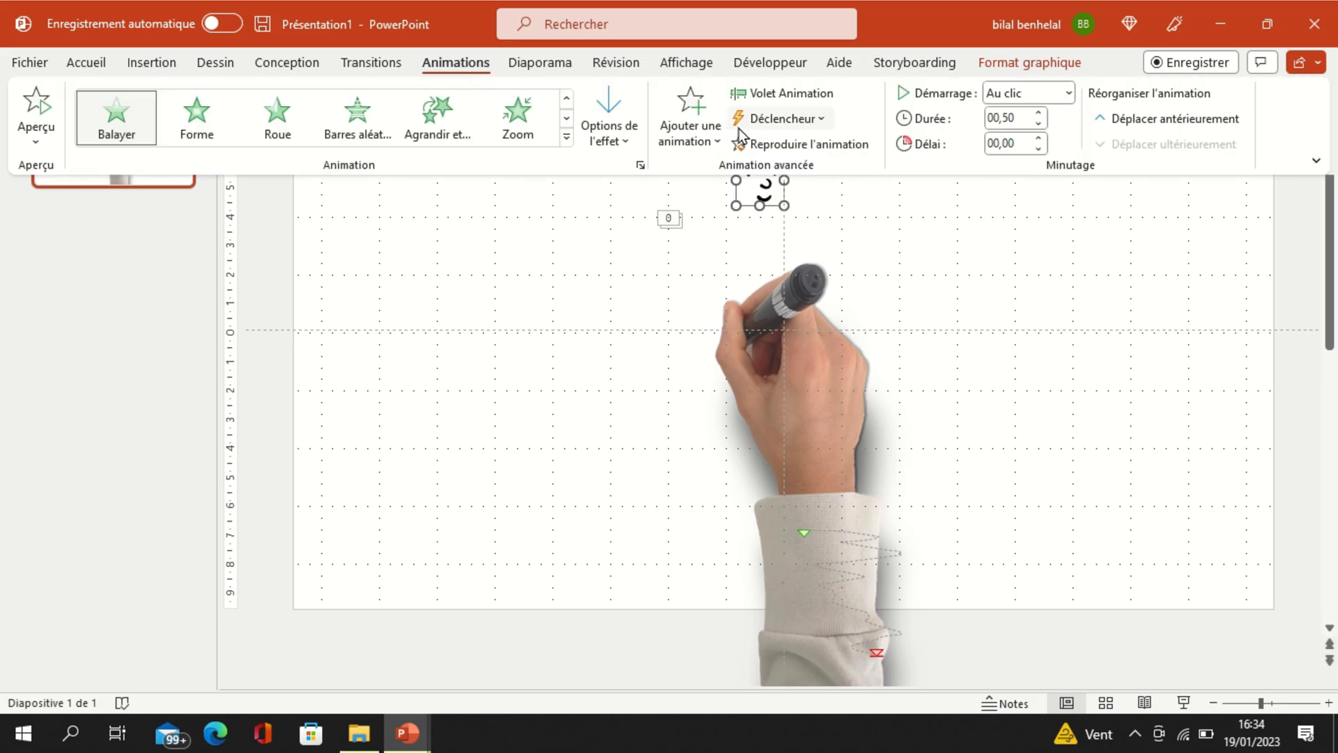
click(779, 97)
drag(1215, 230, 1215, 209)
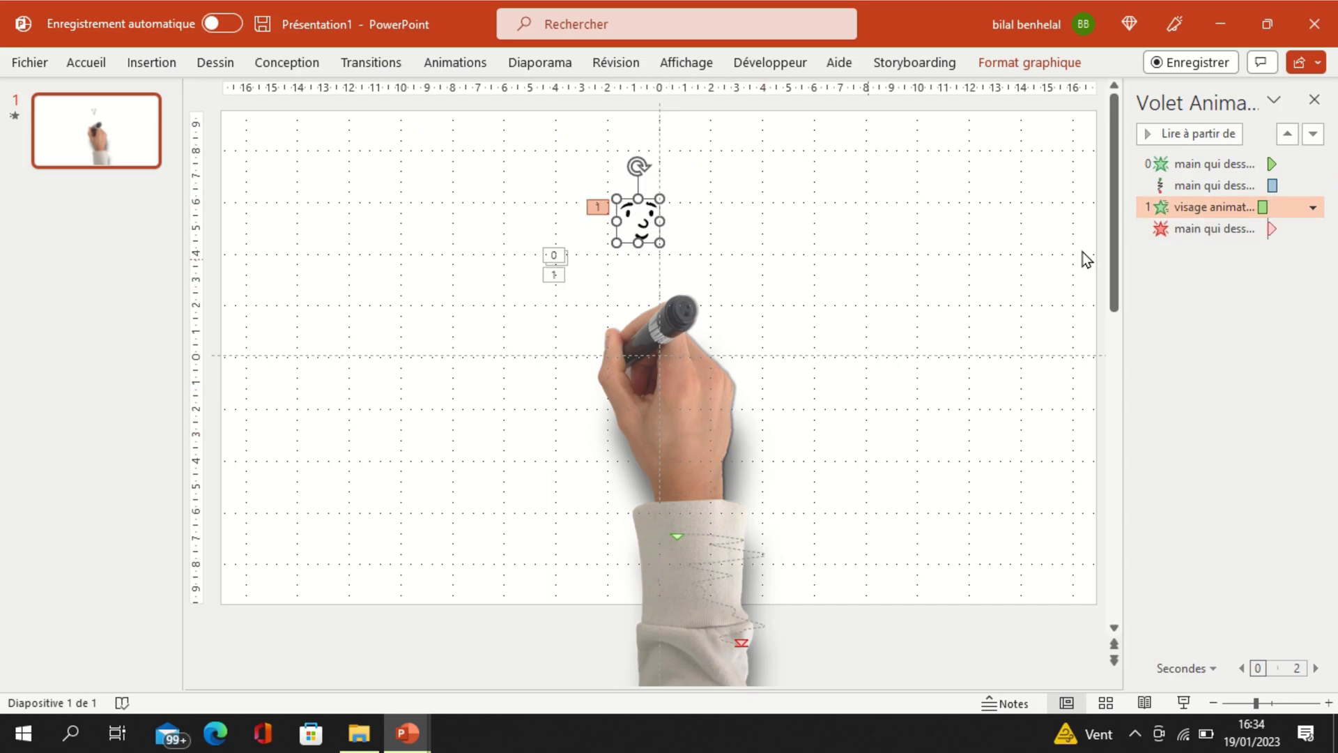
right_click(1179, 209)
click(1189, 246)
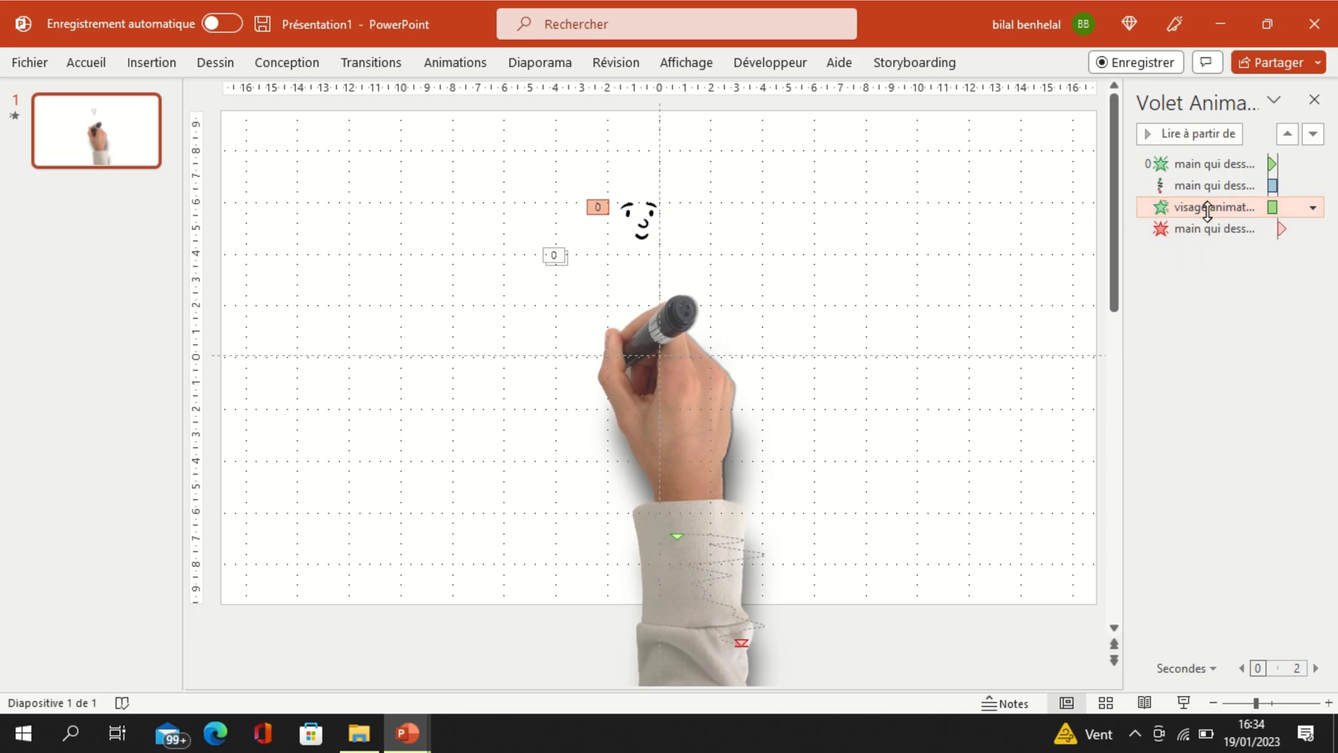
Move the drawing hand up over the face and shrink its motion path to about the face's size, previewing the animation.
drag(690, 388, 681, 262)
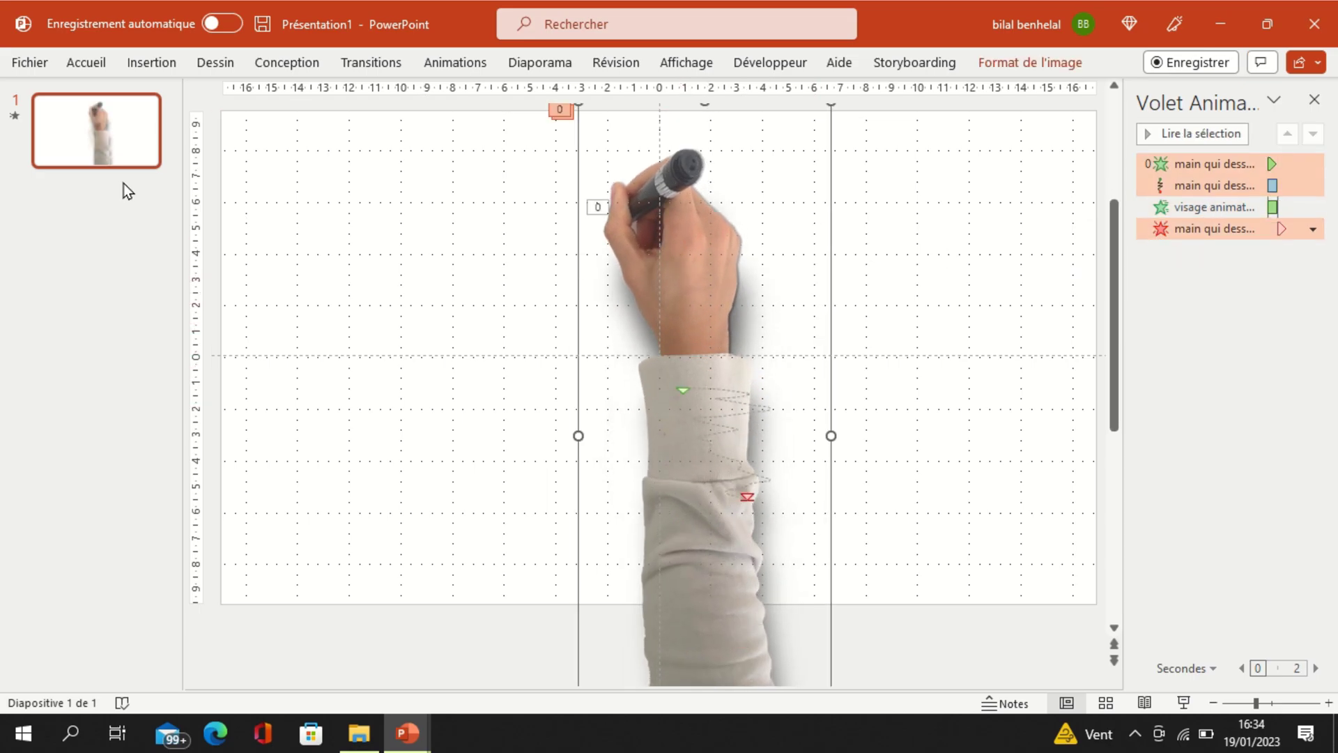
click(14, 117)
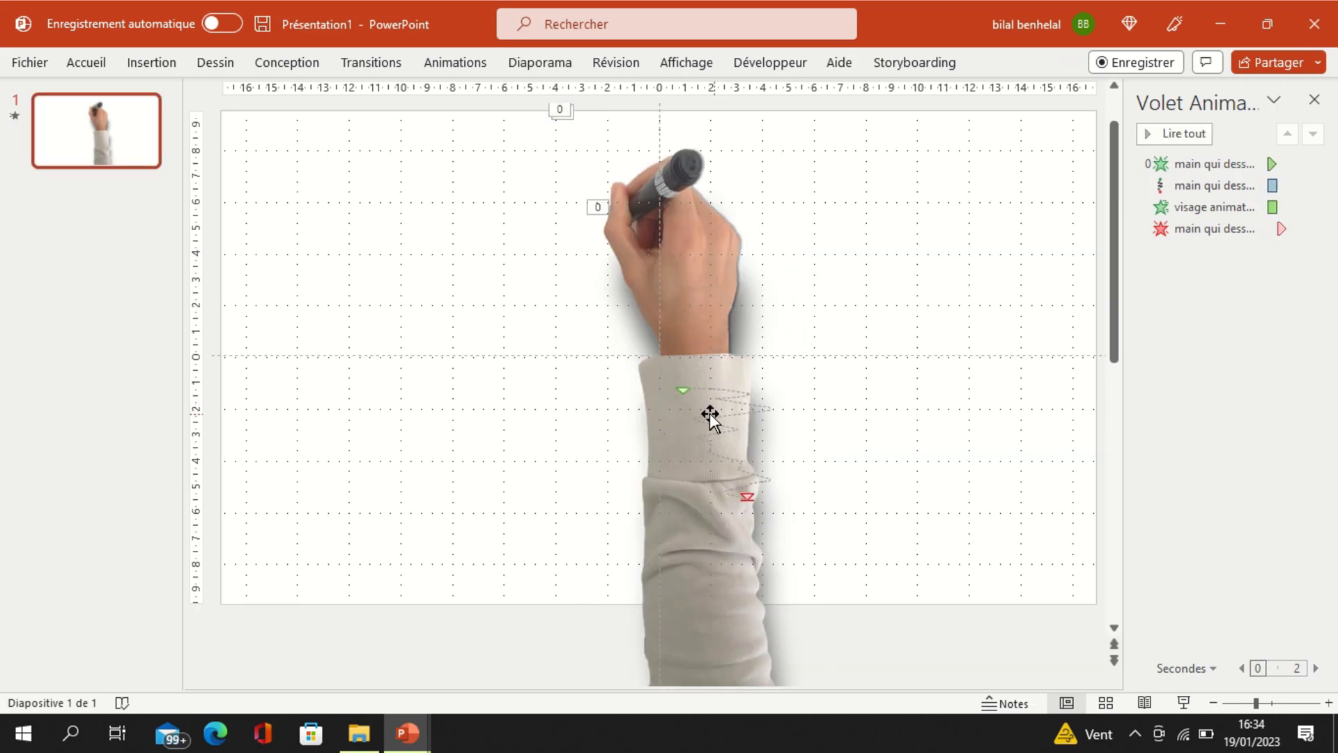
click(761, 499)
drag(765, 499, 750, 485)
drag(679, 389, 695, 418)
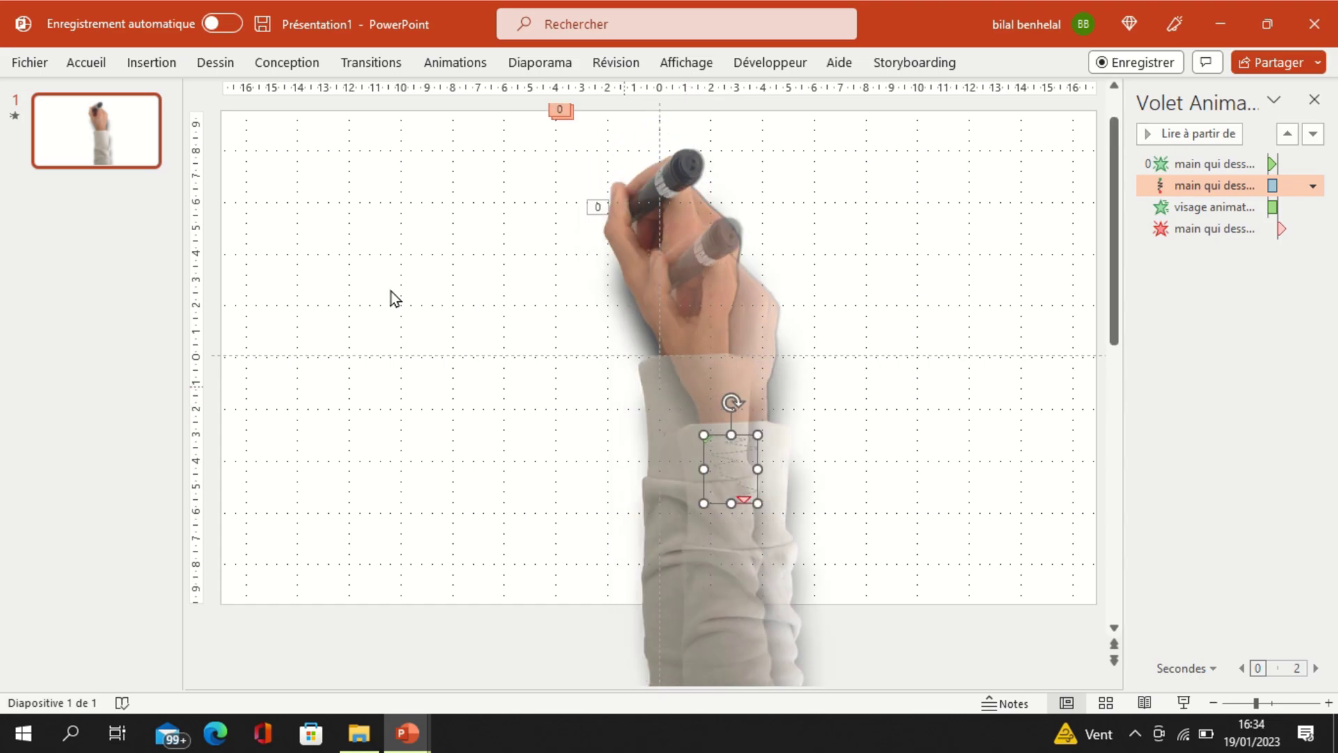
click(13, 116)
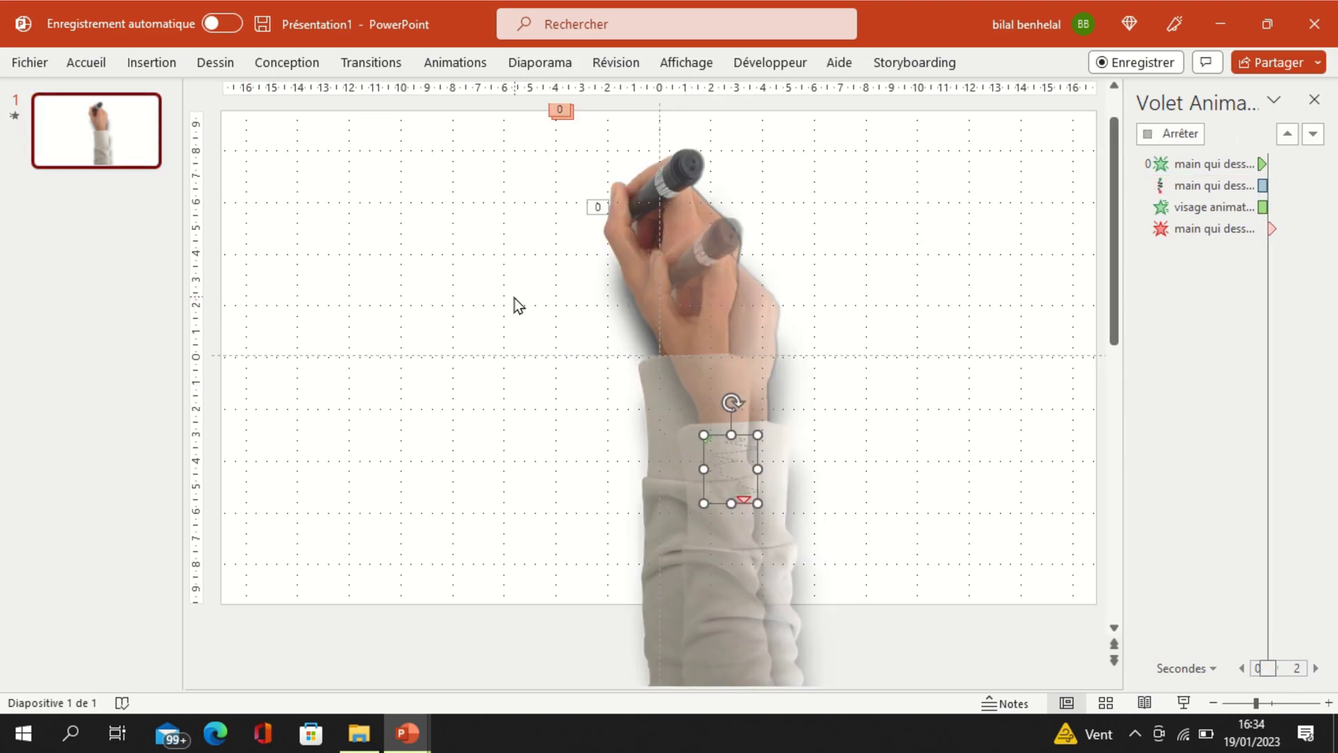
Nudge the drawing hand slightly to the left and preview the slide's animation again.
click(702, 321)
drag(701, 321, 690, 322)
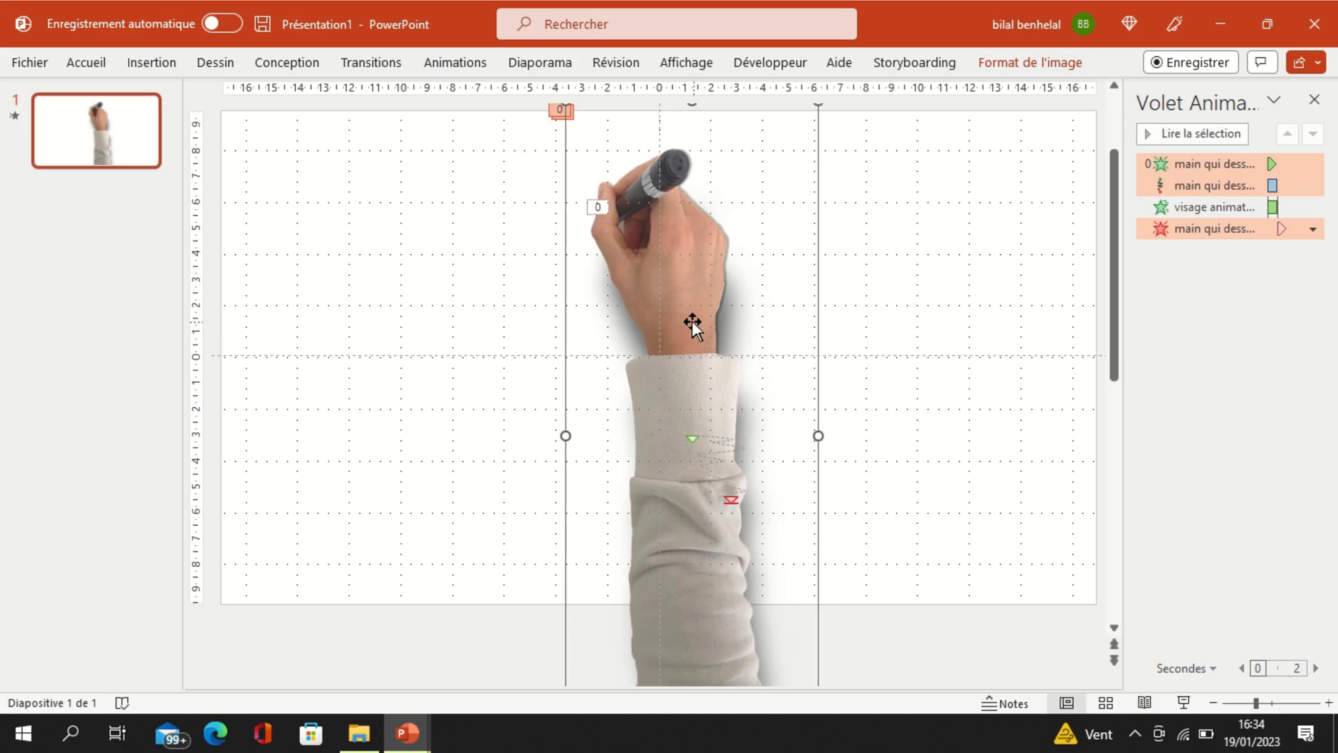
click(14, 117)
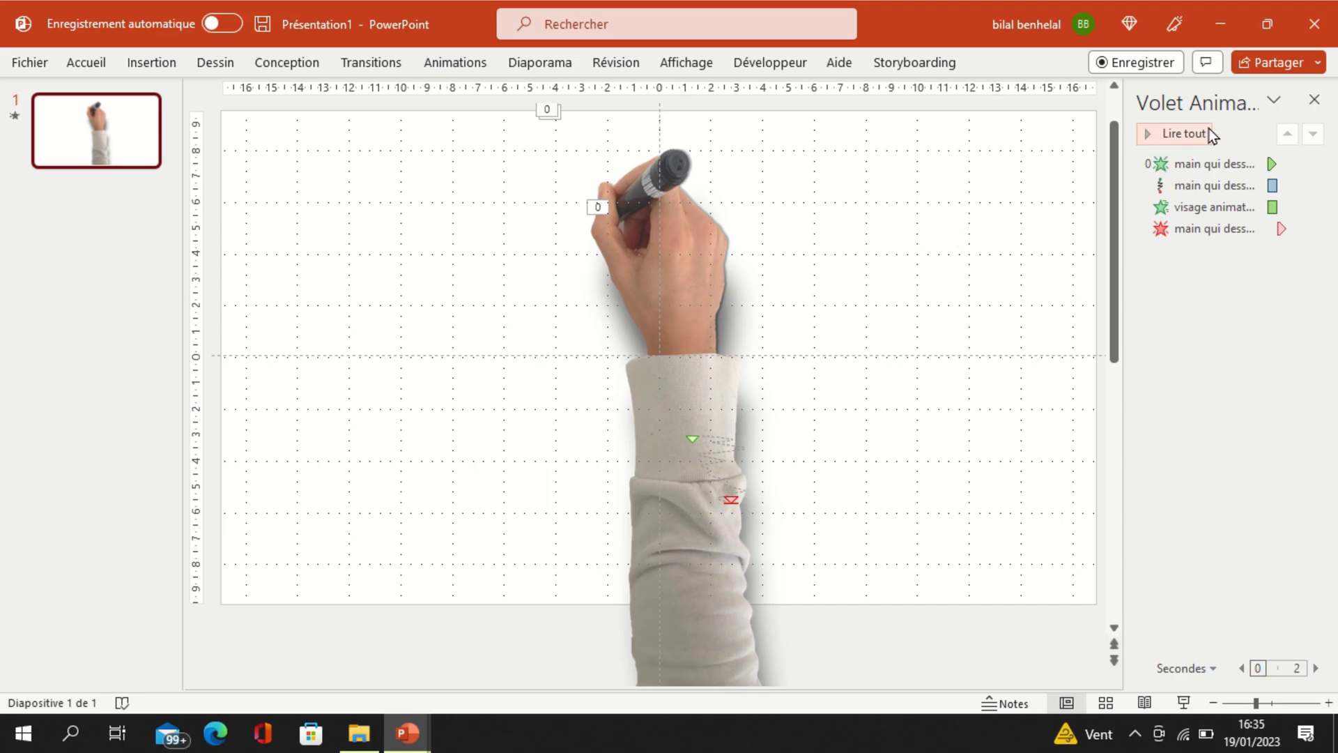
Replace the Animation pane with the Selection pane and make the hidden second hand and the head visible again.
click(1314, 99)
click(805, 216)
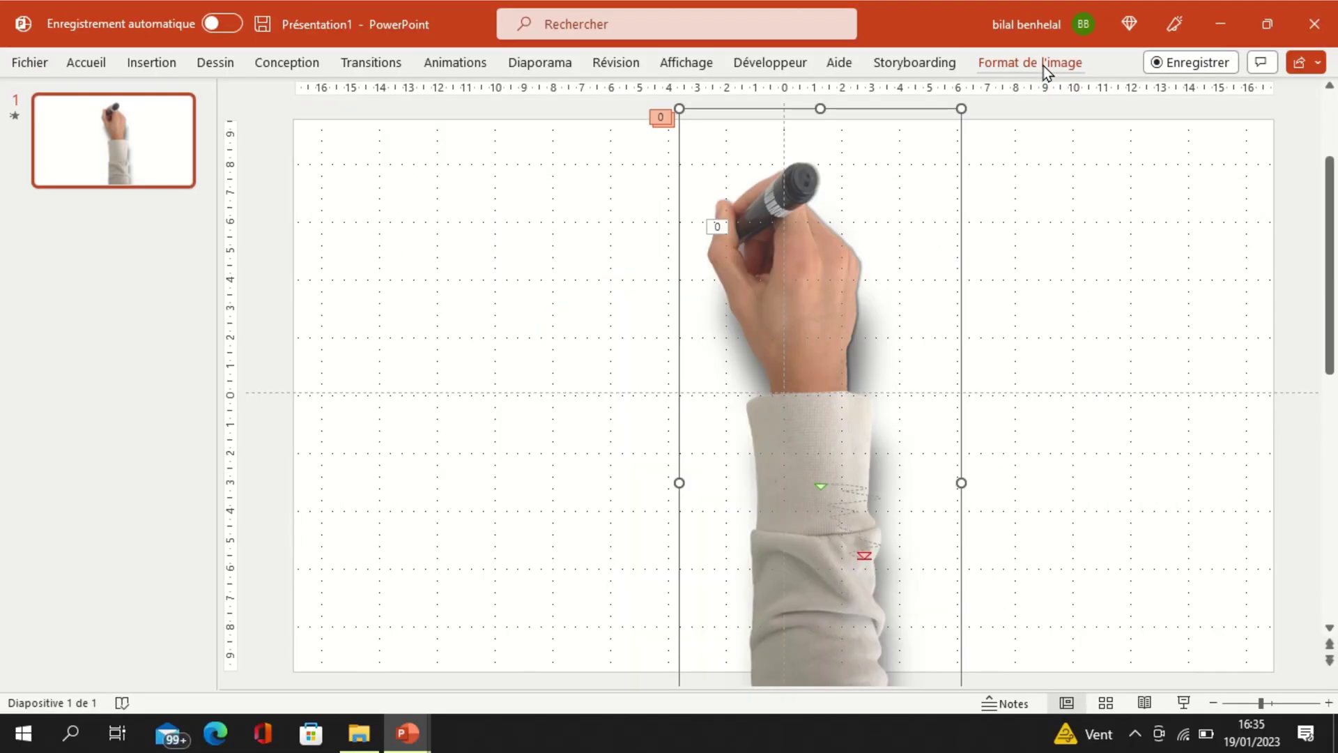
click(1043, 65)
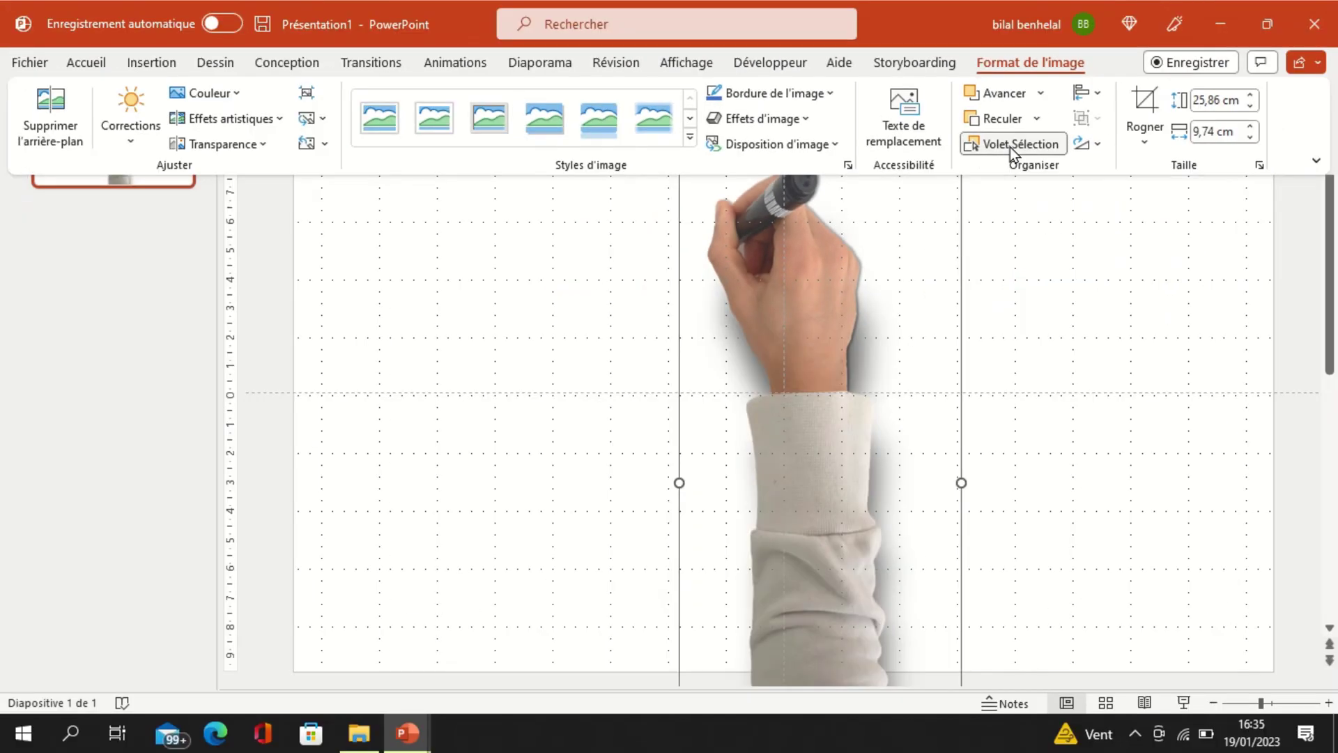
click(1009, 144)
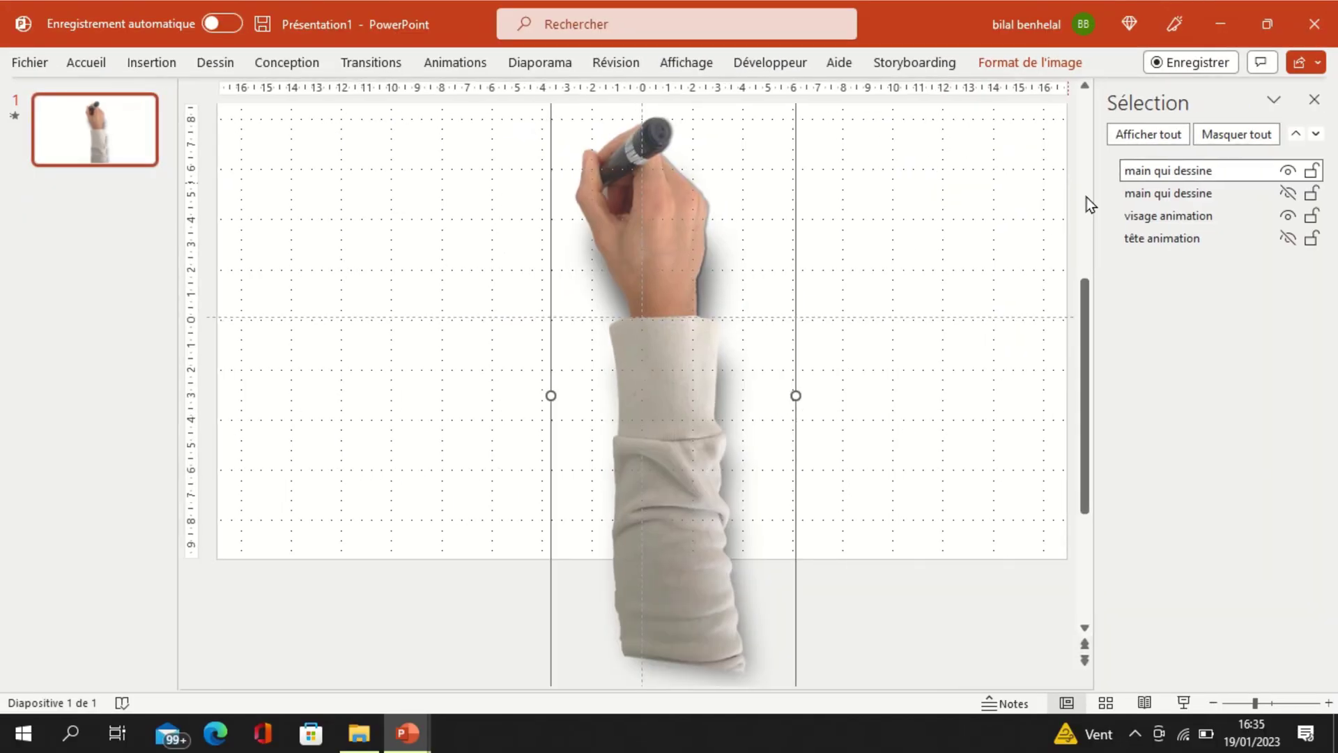
click(1287, 194)
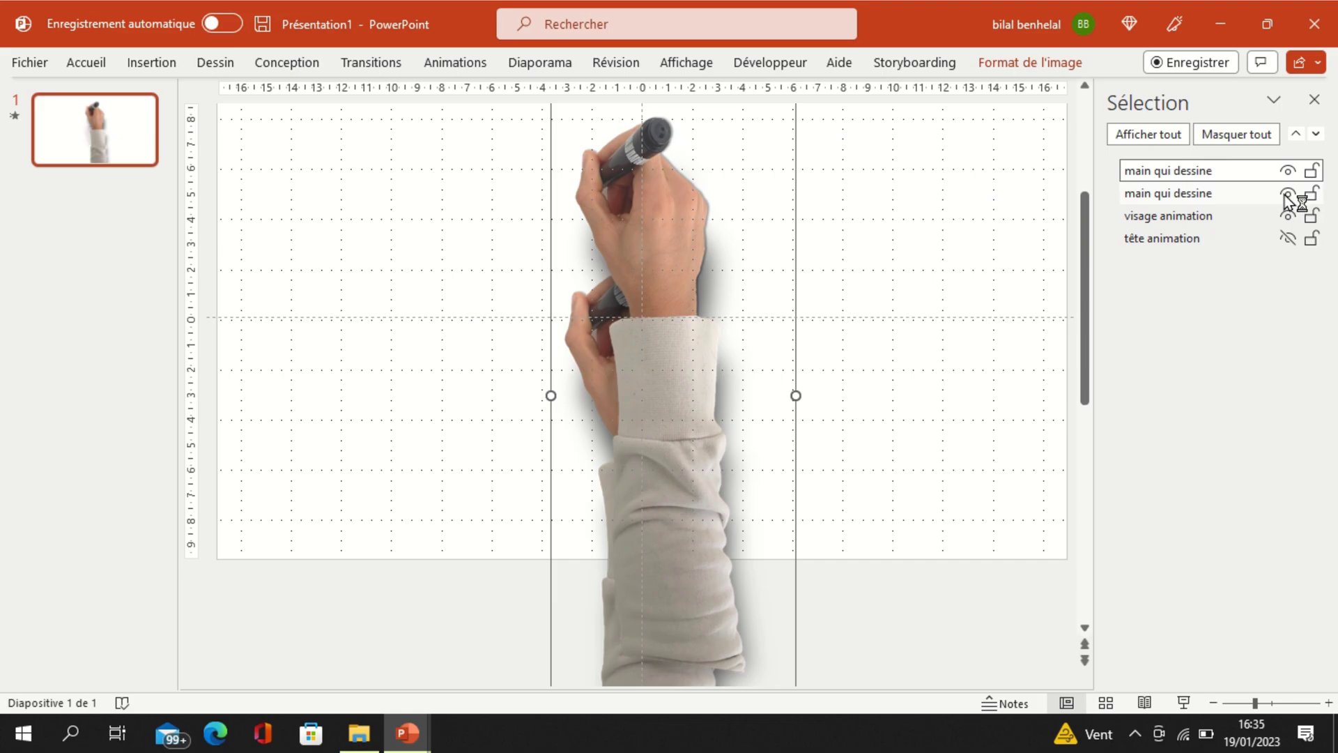
click(1287, 216)
click(1287, 238)
Move the front hand aside to uncover the head, and adjust the face's position inside it.
drag(684, 263, 755, 250)
click(625, 186)
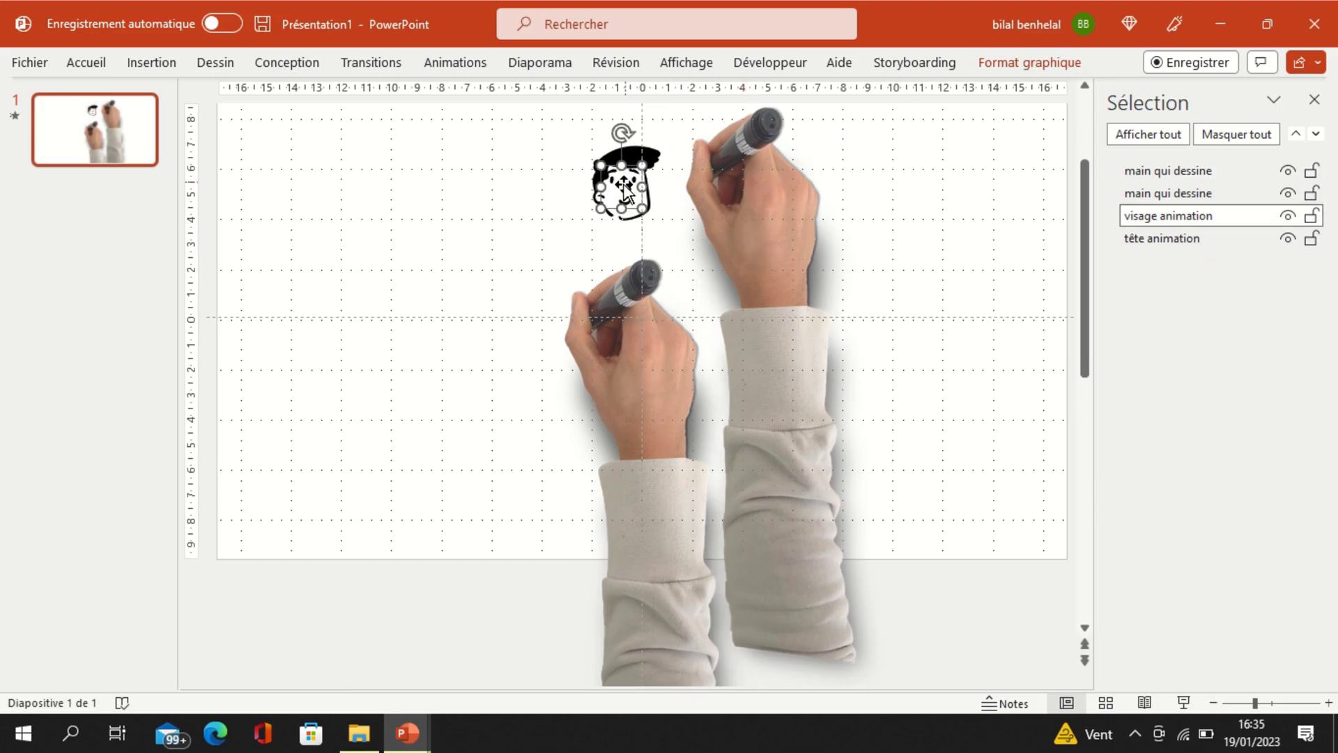
drag(625, 186, 627, 188)
Place both drawing hands over the head and fine-tune the front one while previewing the animation.
drag(803, 274, 689, 273)
mouse_move(566, 330)
mouse_down()
mouse_move(558, 283)
mouse_move(585, 190)
mouse_up()
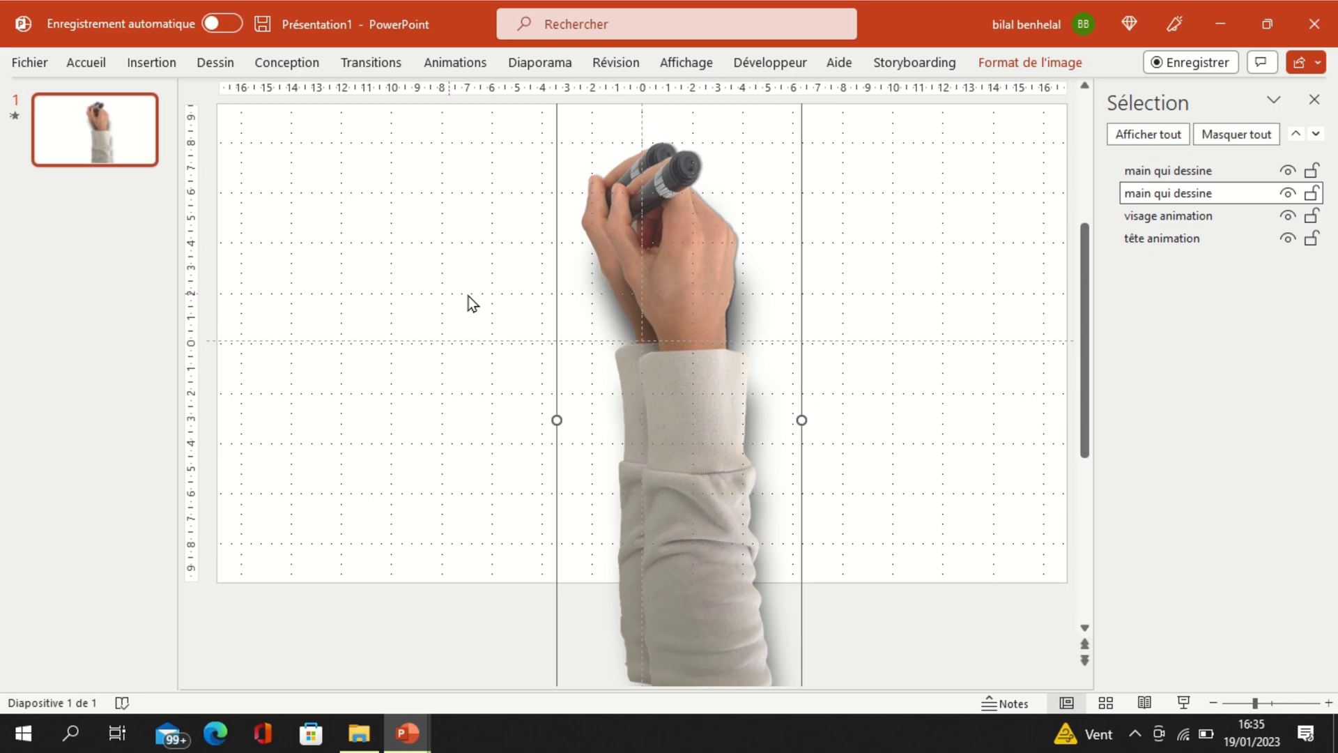
click(12, 117)
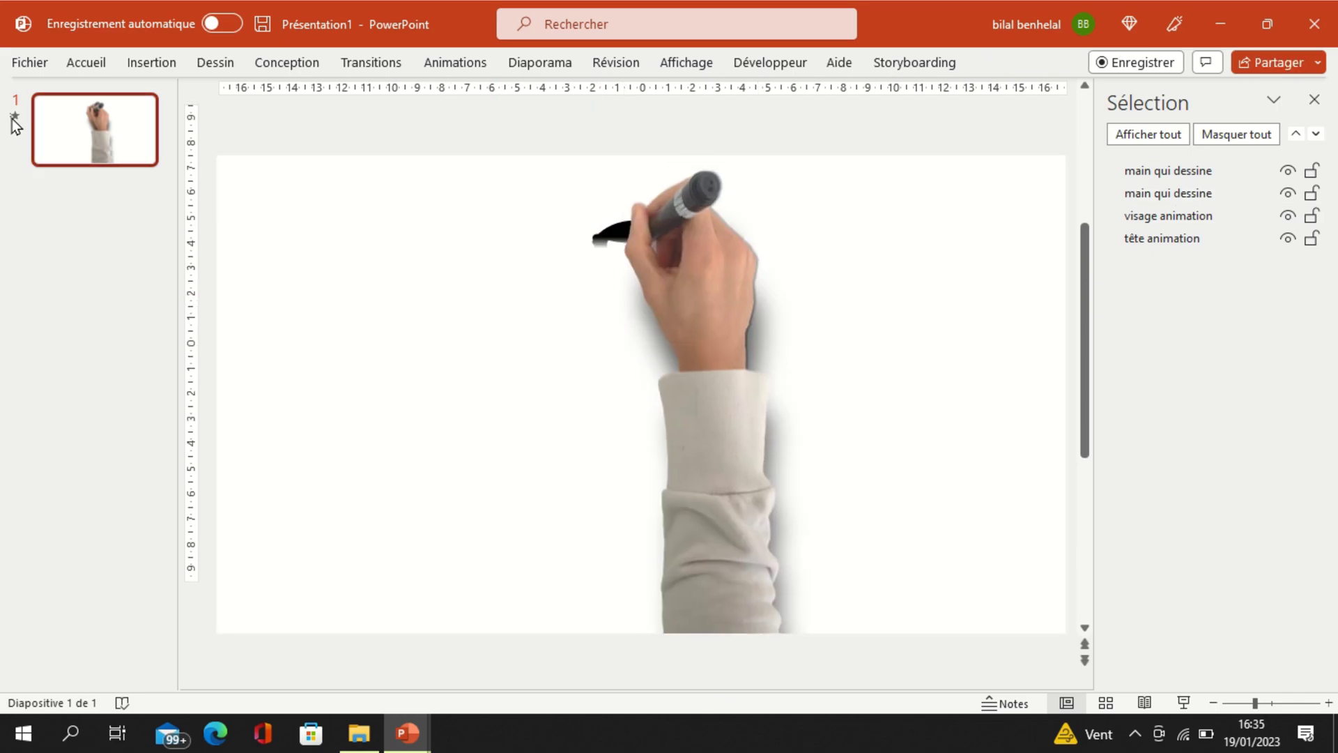
click(717, 278)
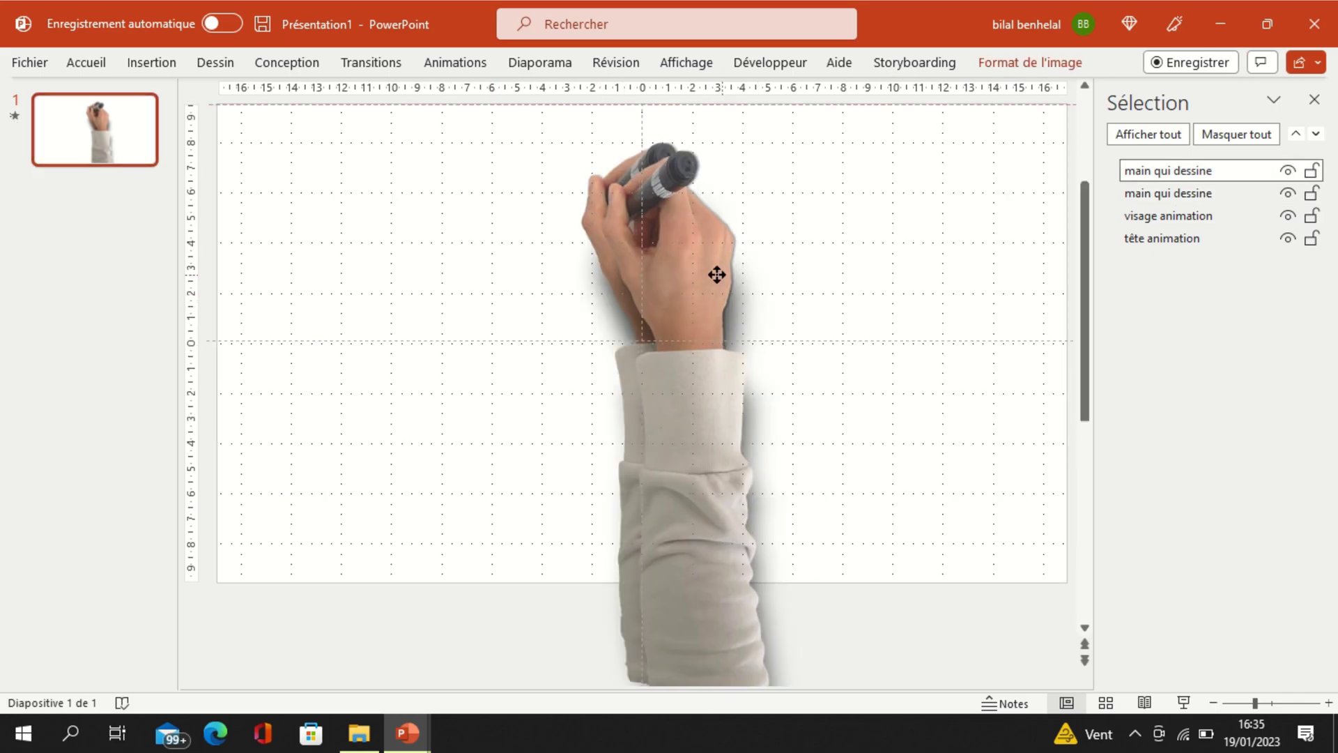
click(12, 114)
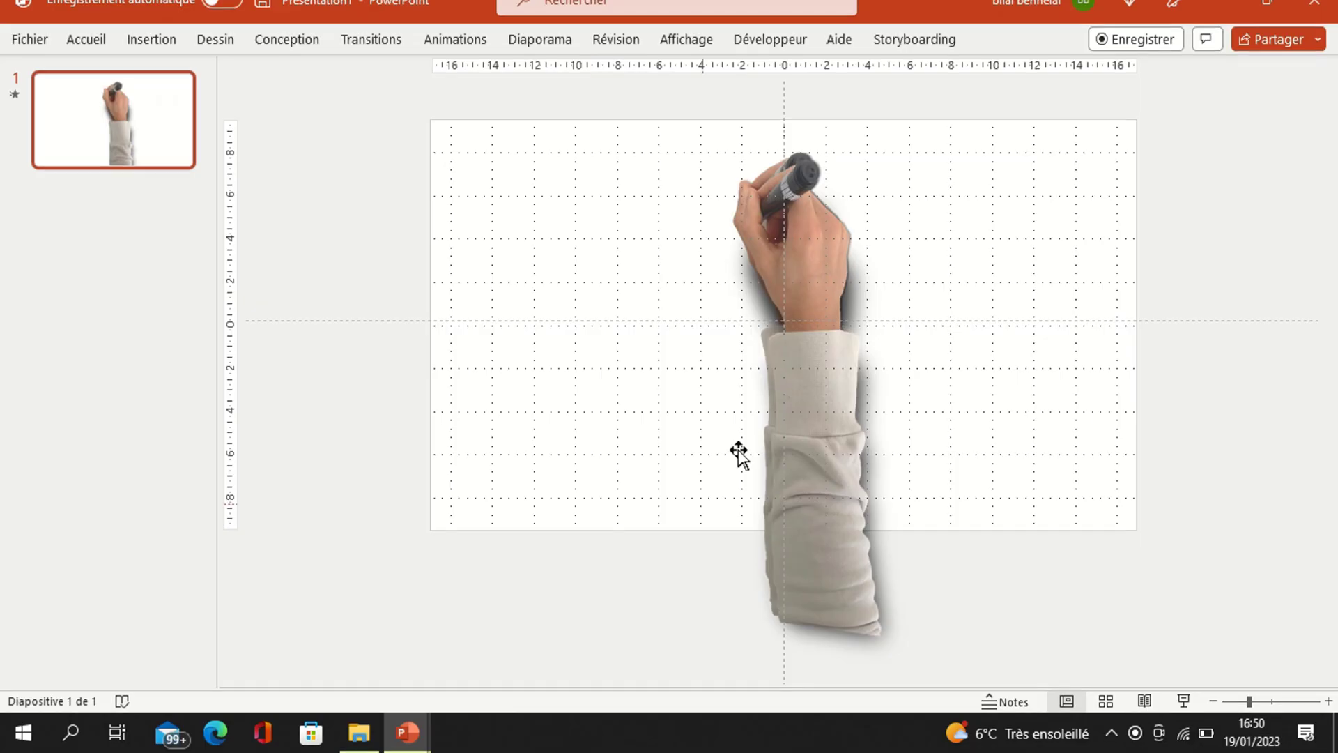
Make the hidden body visible through the Selection pane, and place a duplicate of the drawing hand beside the originals.
click(737, 454)
click(1005, 40)
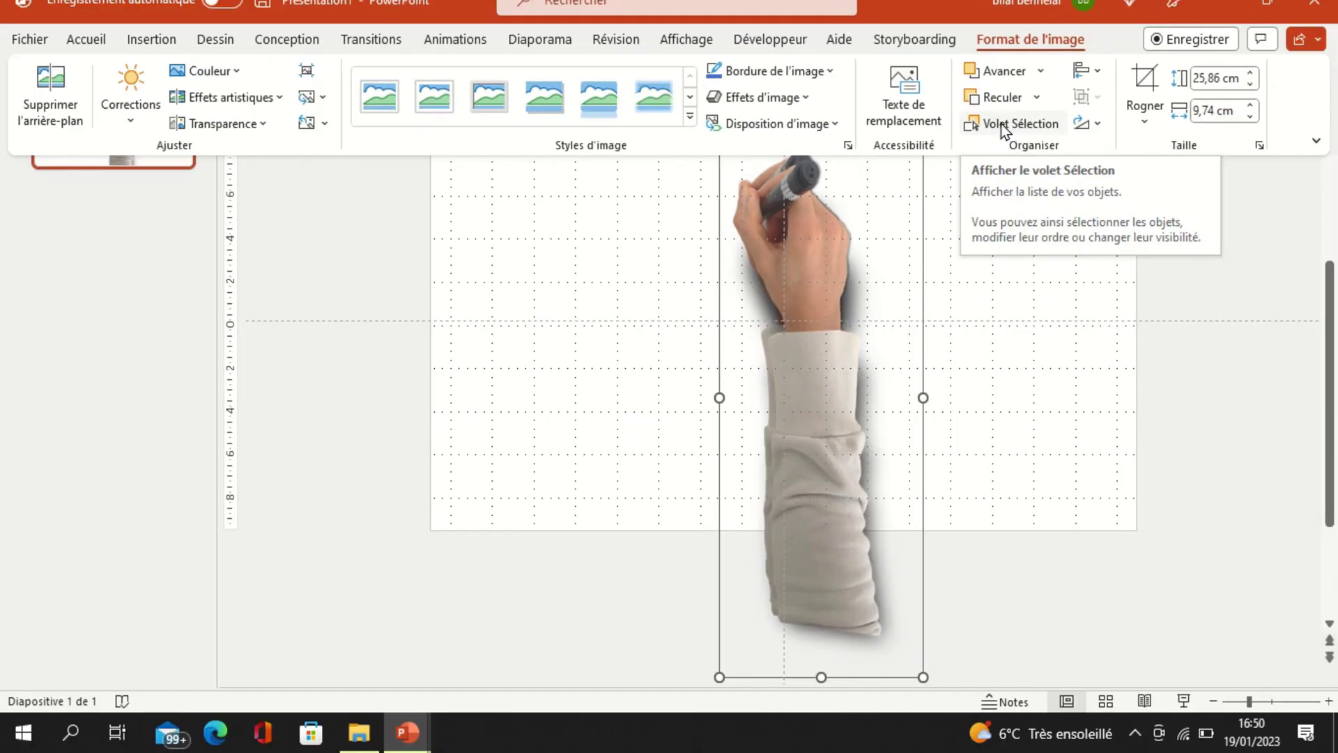
click(1003, 126)
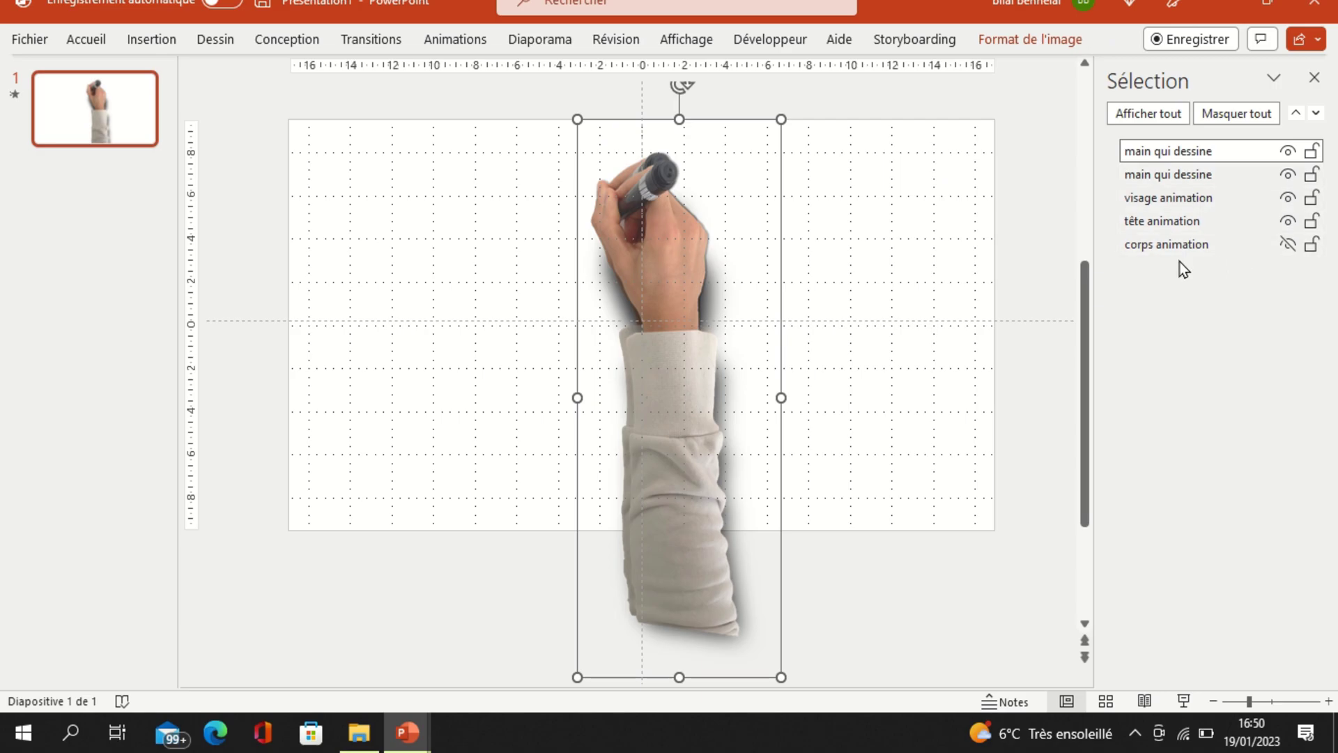
click(1288, 245)
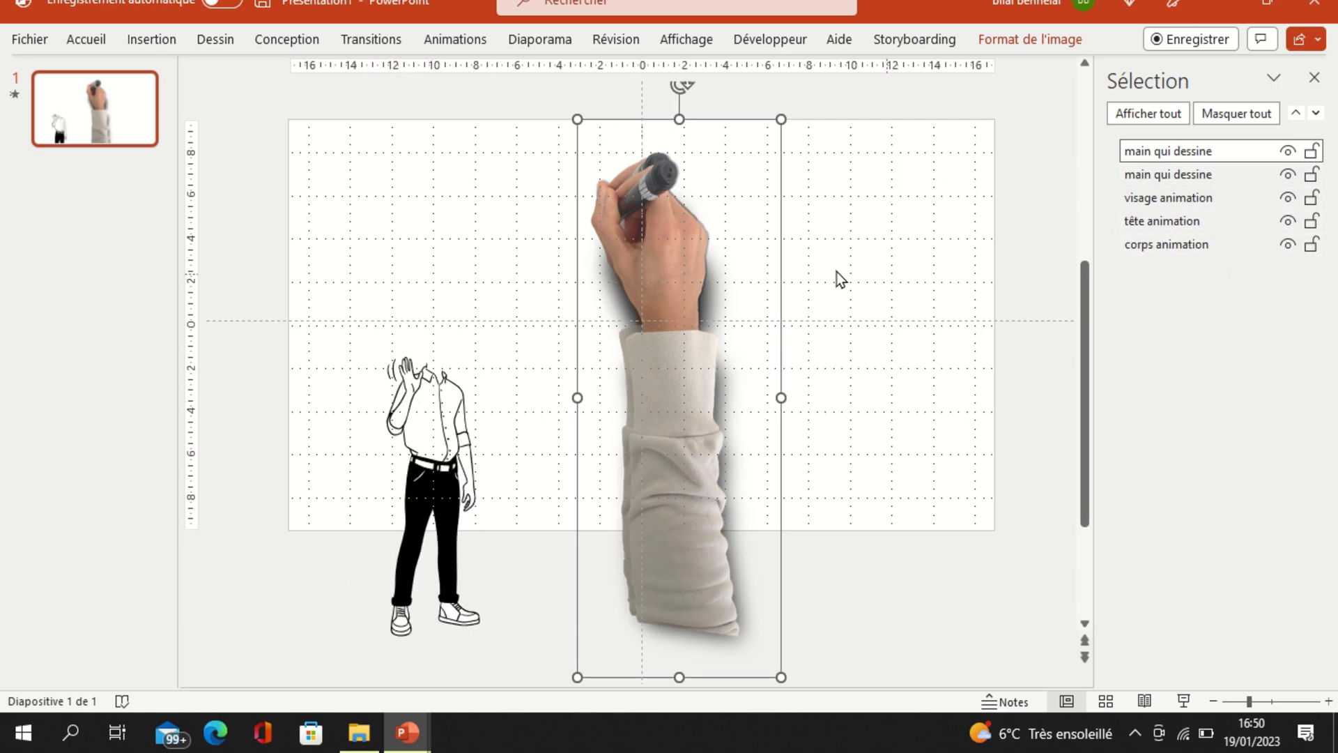
key(ctrl+d)
drag(664, 260, 848, 269)
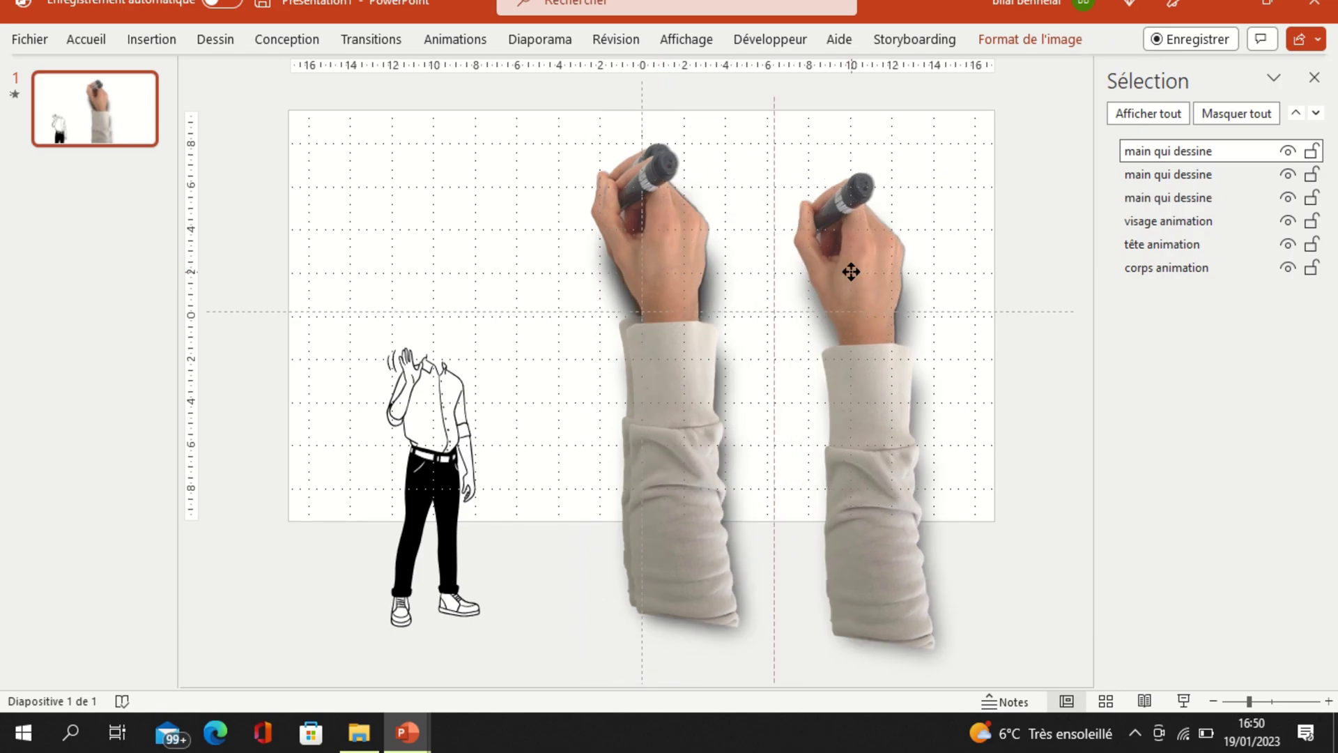
Hide the two original drawing hands, the head and the face, leaving only the body and the duplicated hand visible.
click(660, 244)
click(1288, 174)
scroll(1028, 246, down, 1)
click(645, 241)
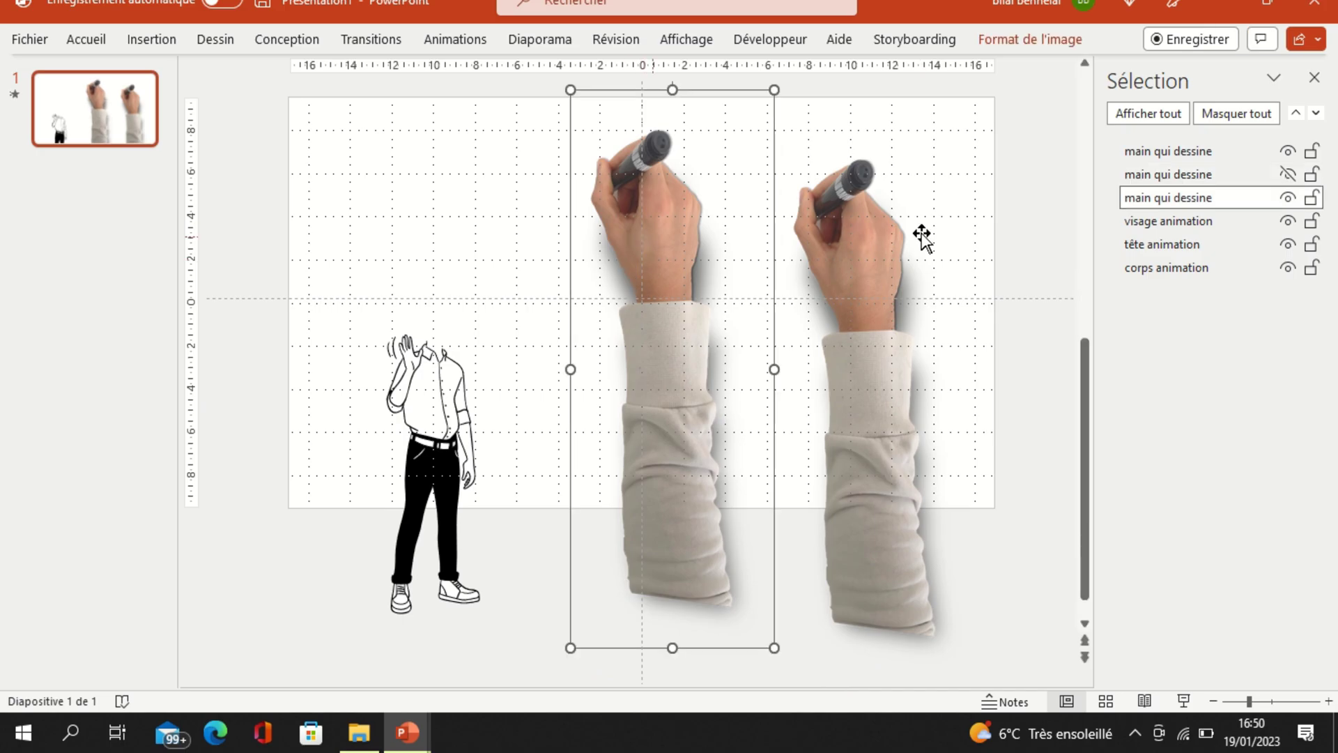
click(1288, 198)
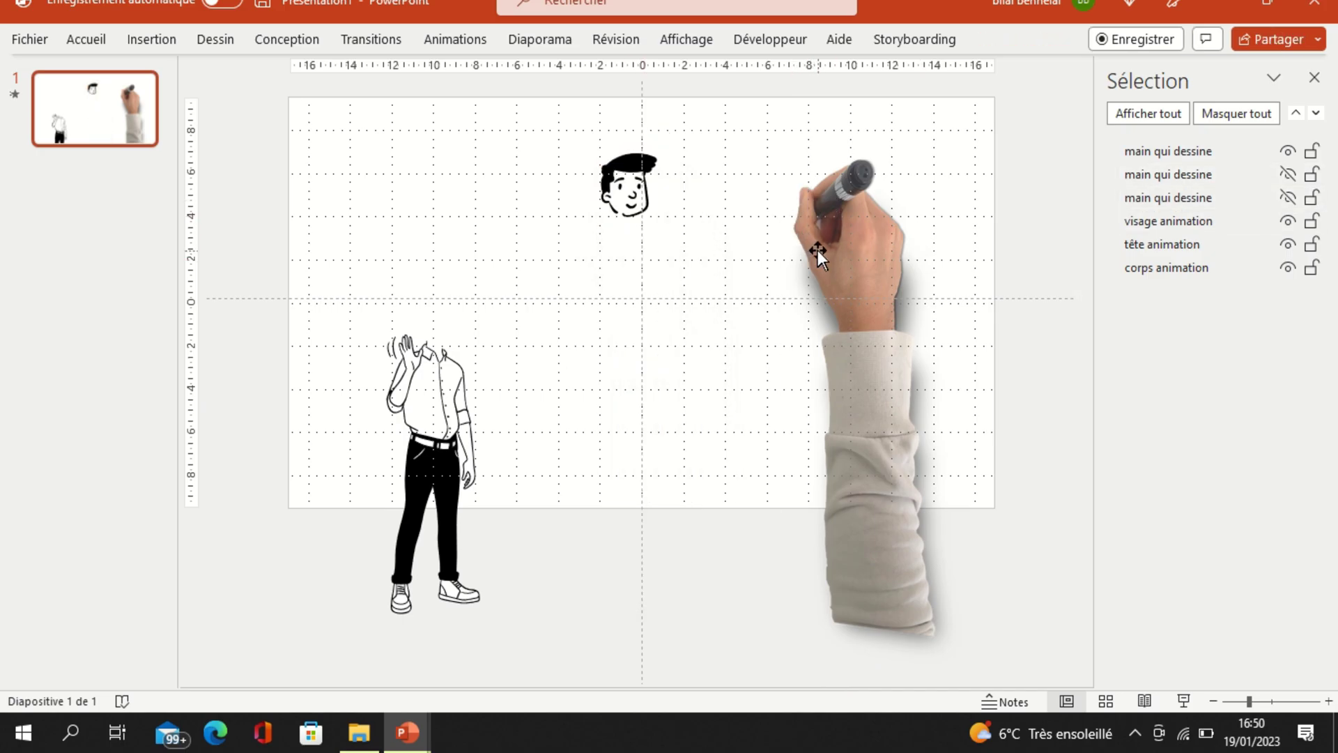
click(623, 182)
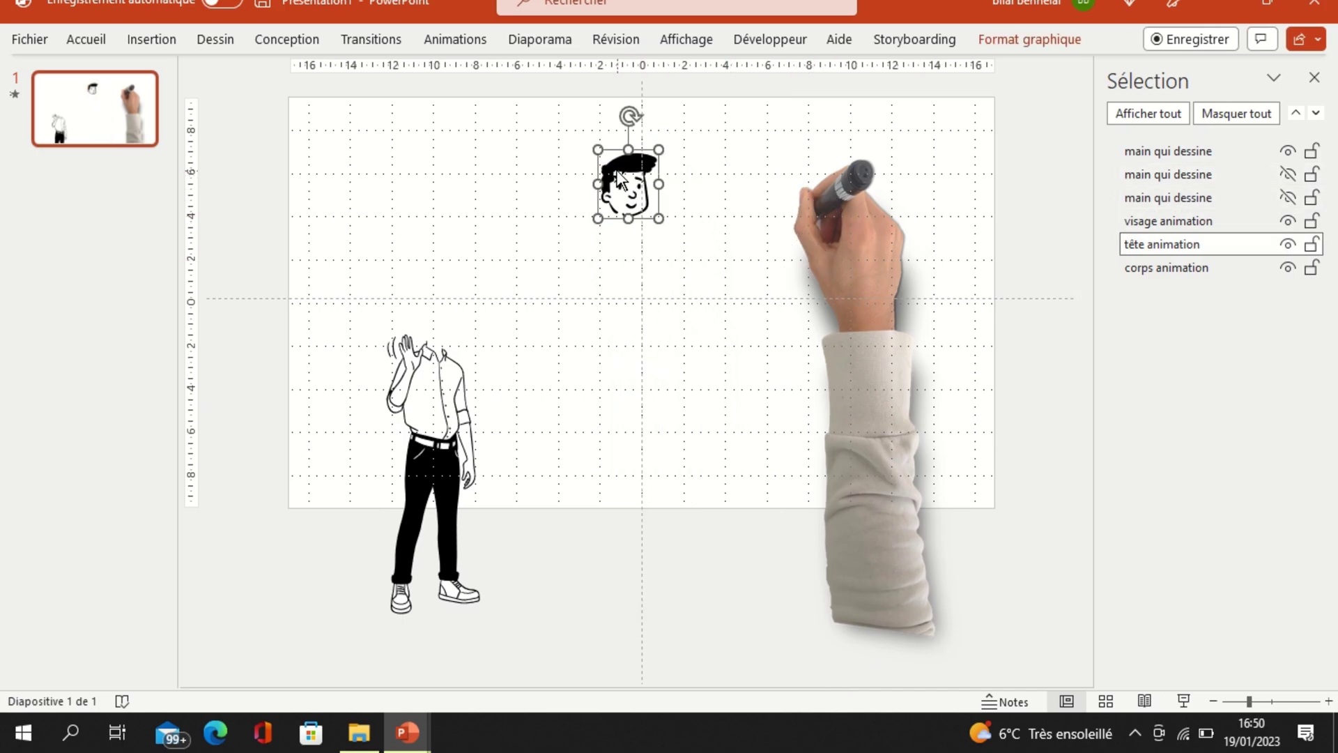
click(1287, 244)
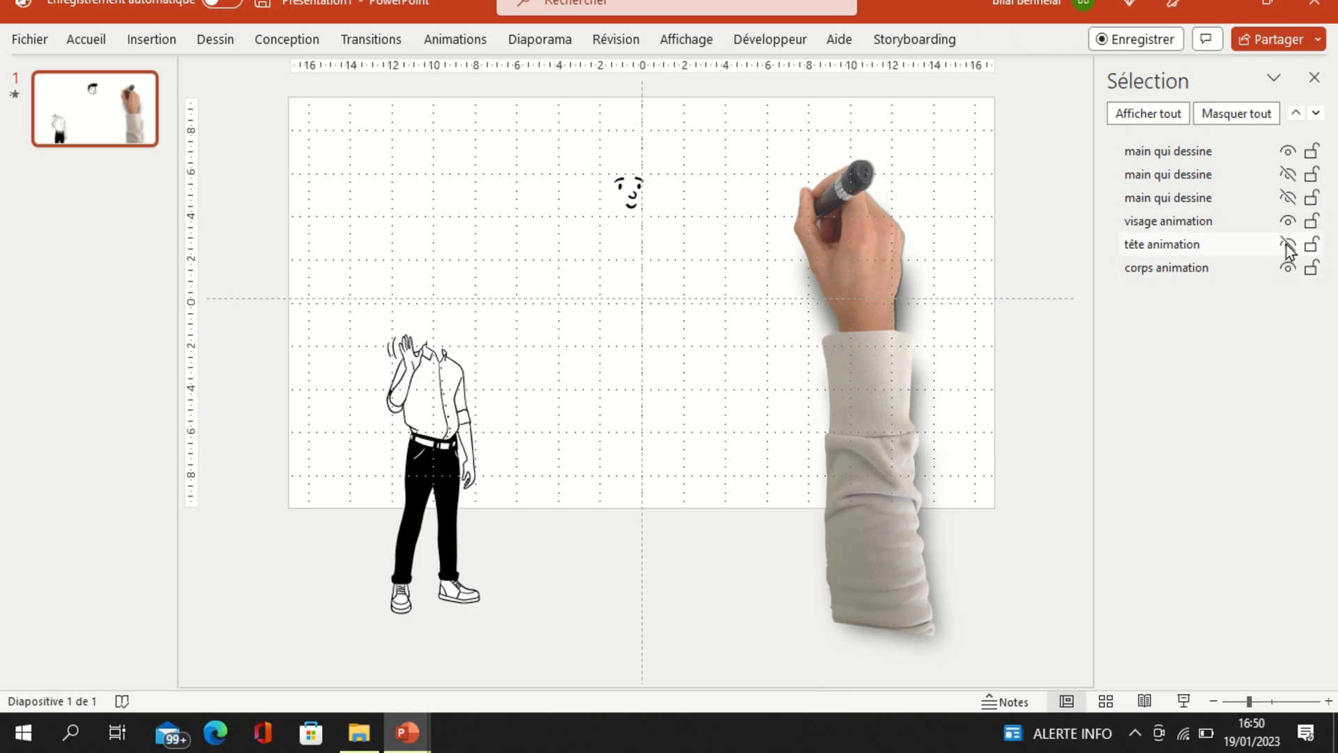
click(1288, 220)
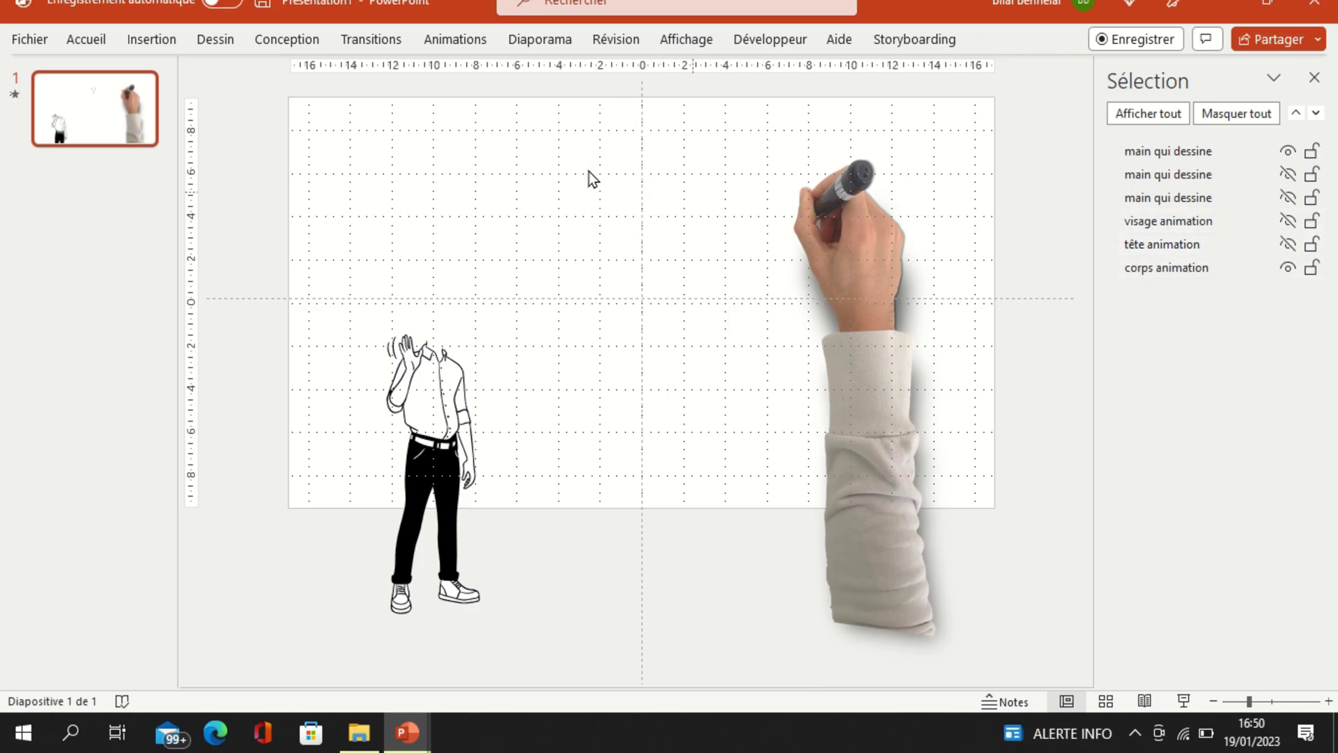
Move the body to the middle of the slide and give it a Balayer entrance animation with the direction À partir du haut.
mouse_move(435, 406)
mouse_down()
mouse_move(602, 334)
mouse_move(624, 283)
mouse_up()
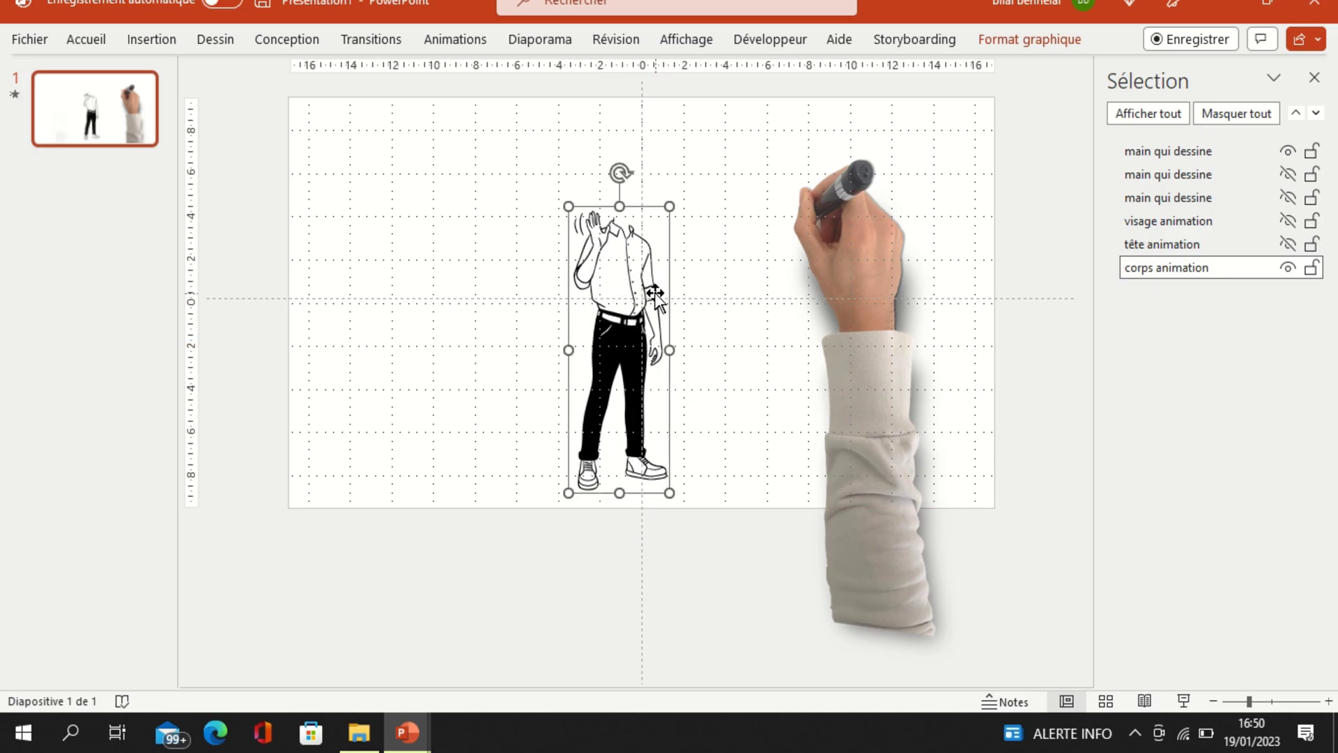
click(463, 46)
click(690, 105)
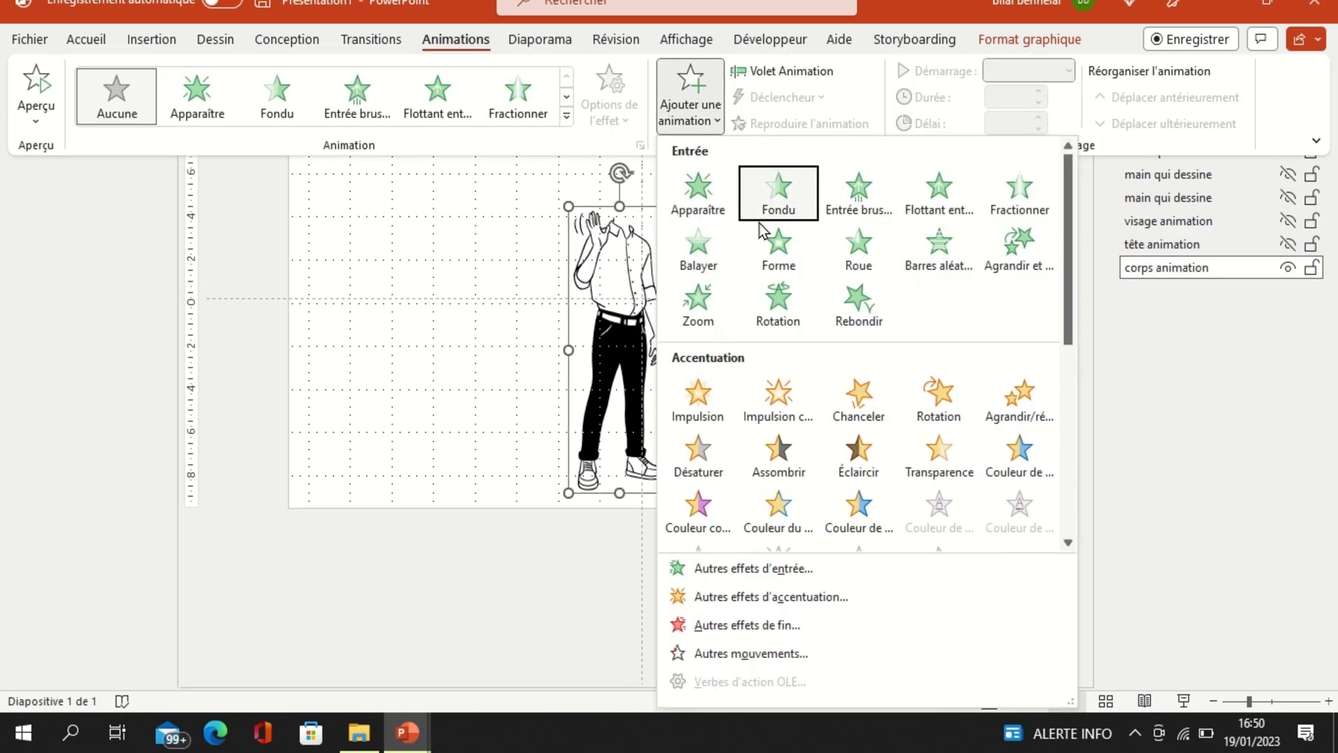
click(710, 256)
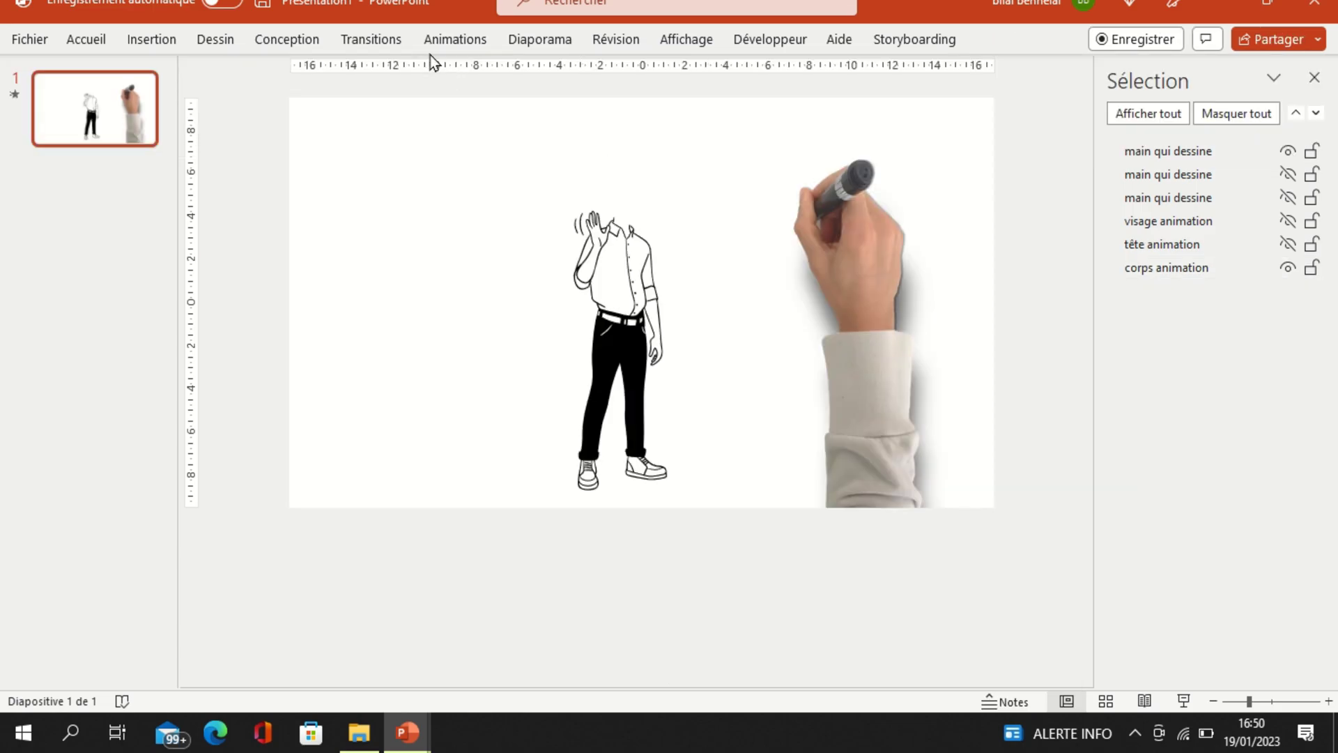
click(449, 41)
click(605, 115)
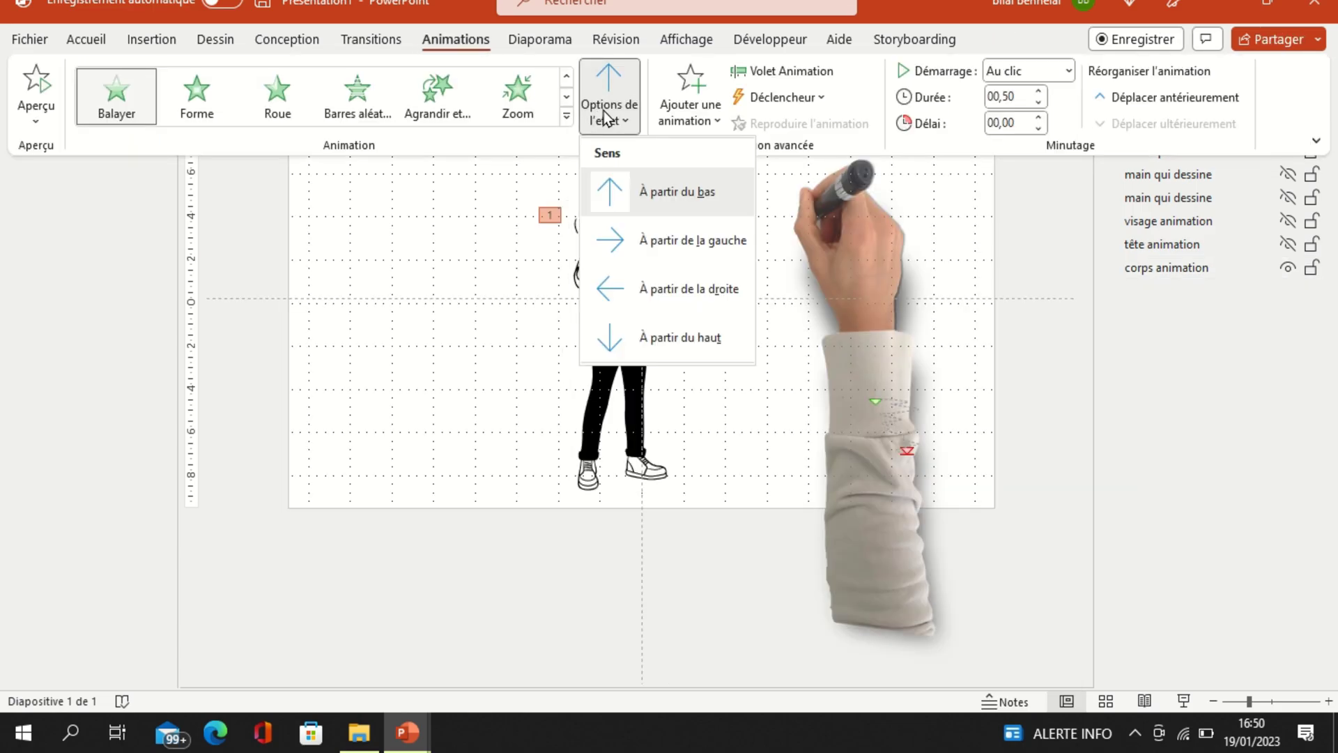
click(641, 332)
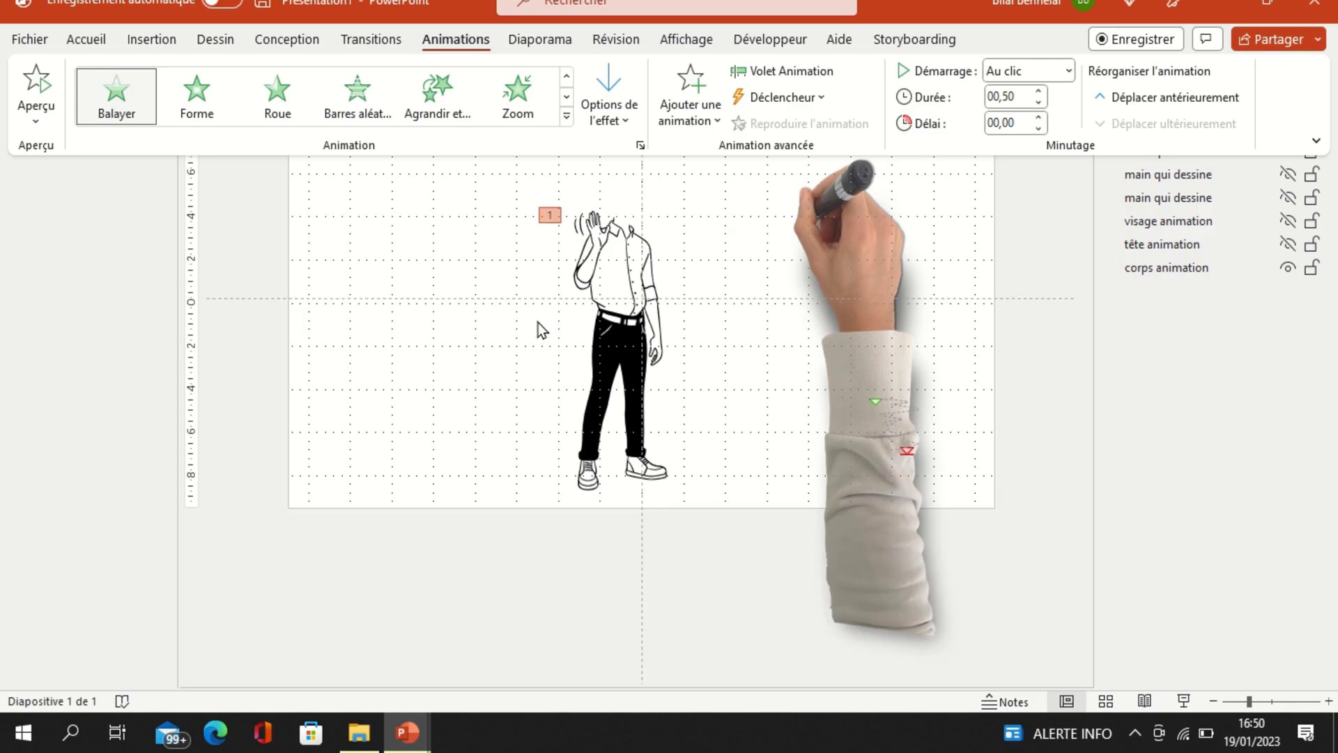
Place the duplicated hand over the upper part of the body and preview the slide's animation.
click(854, 255)
click(839, 251)
drag(839, 251, 627, 263)
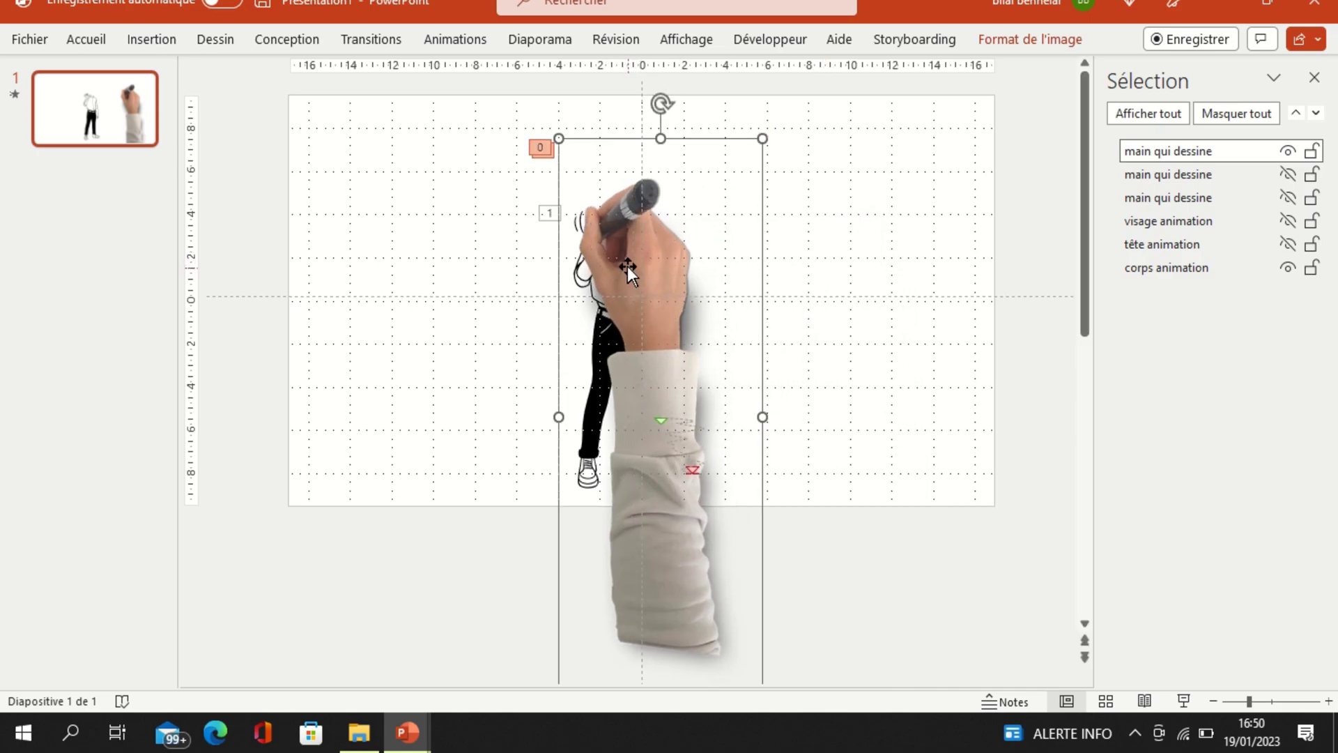
click(14, 97)
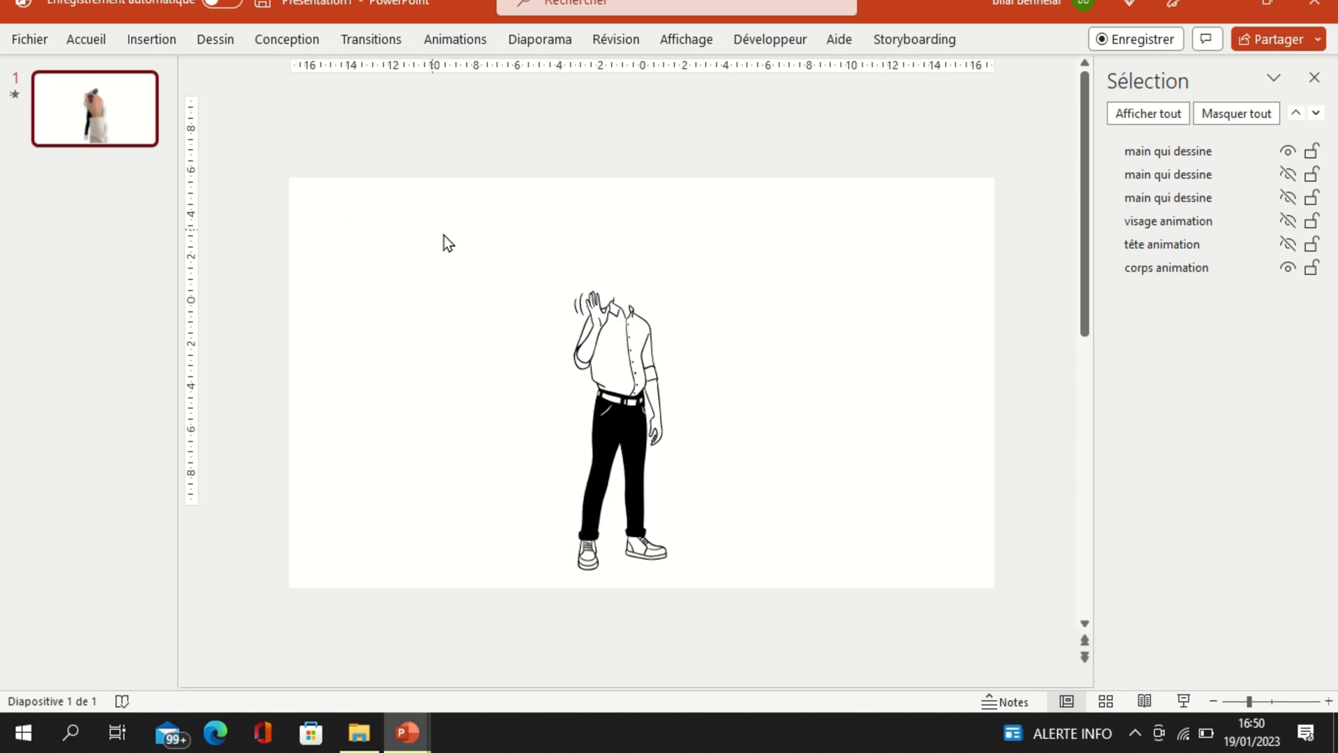
click(444, 235)
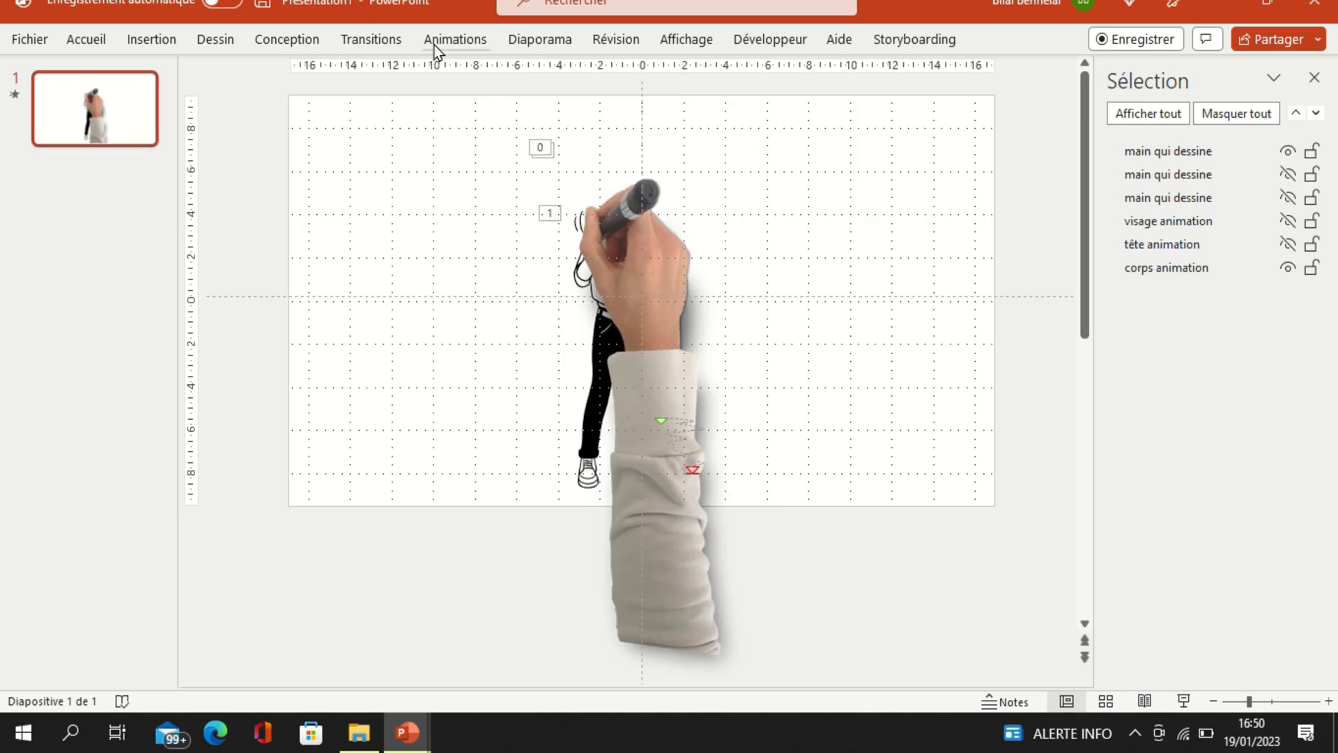
Reorder the body's entrance before the hand's exit in the Animation pane, start it with the previous effect, and preview the slide.
click(462, 40)
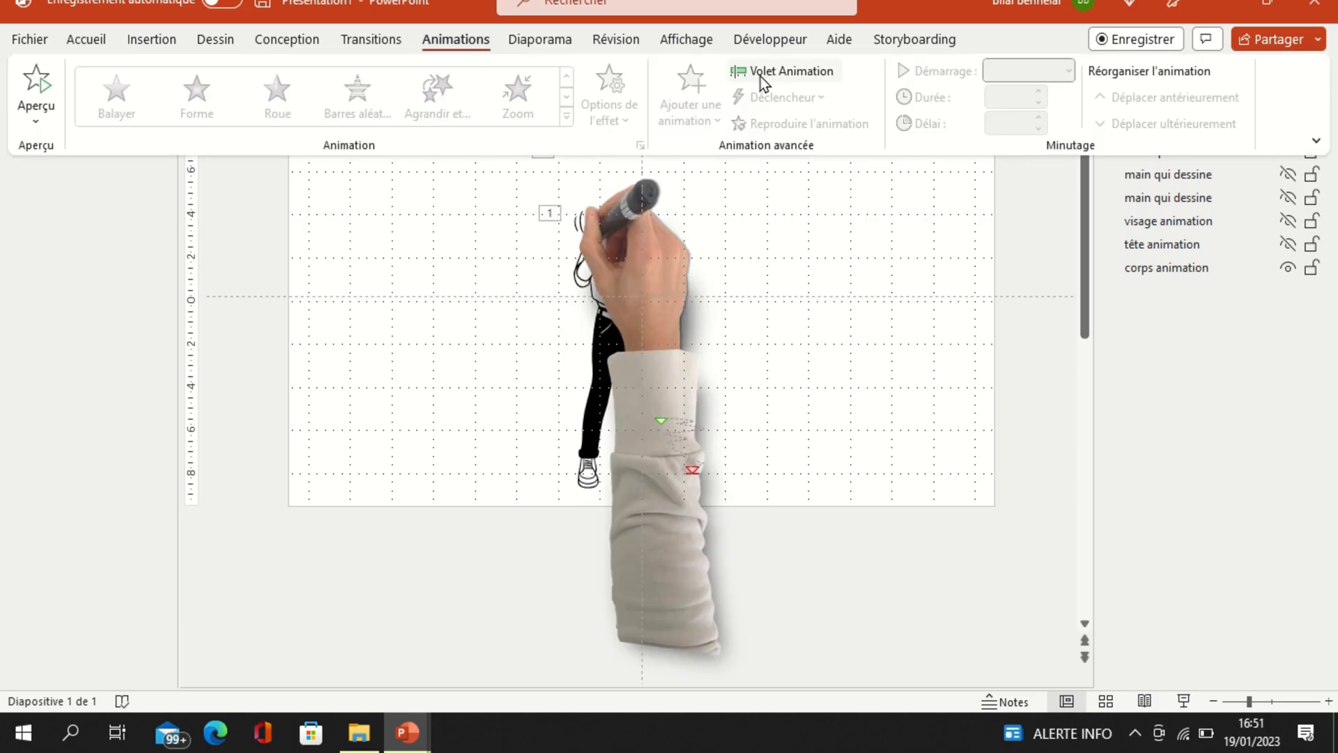
click(761, 77)
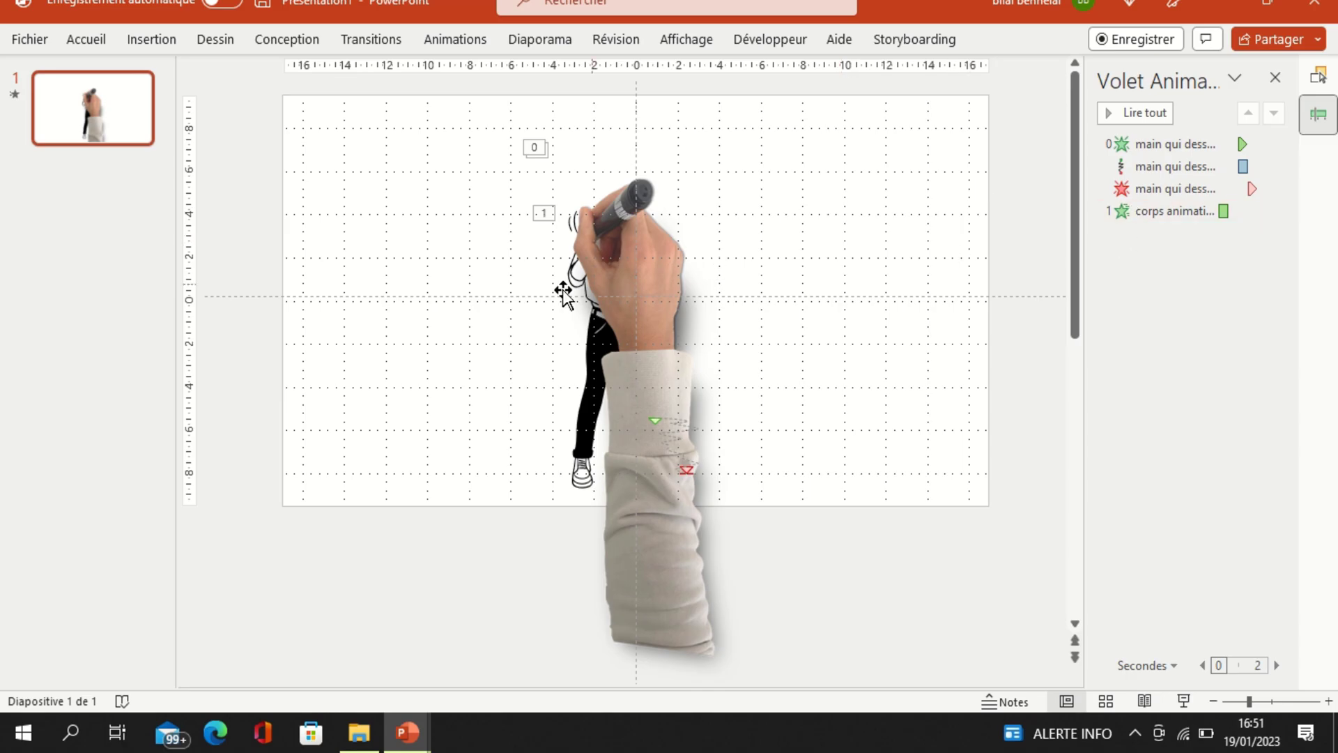
drag(1166, 212, 1156, 185)
right_click(1181, 186)
click(1142, 234)
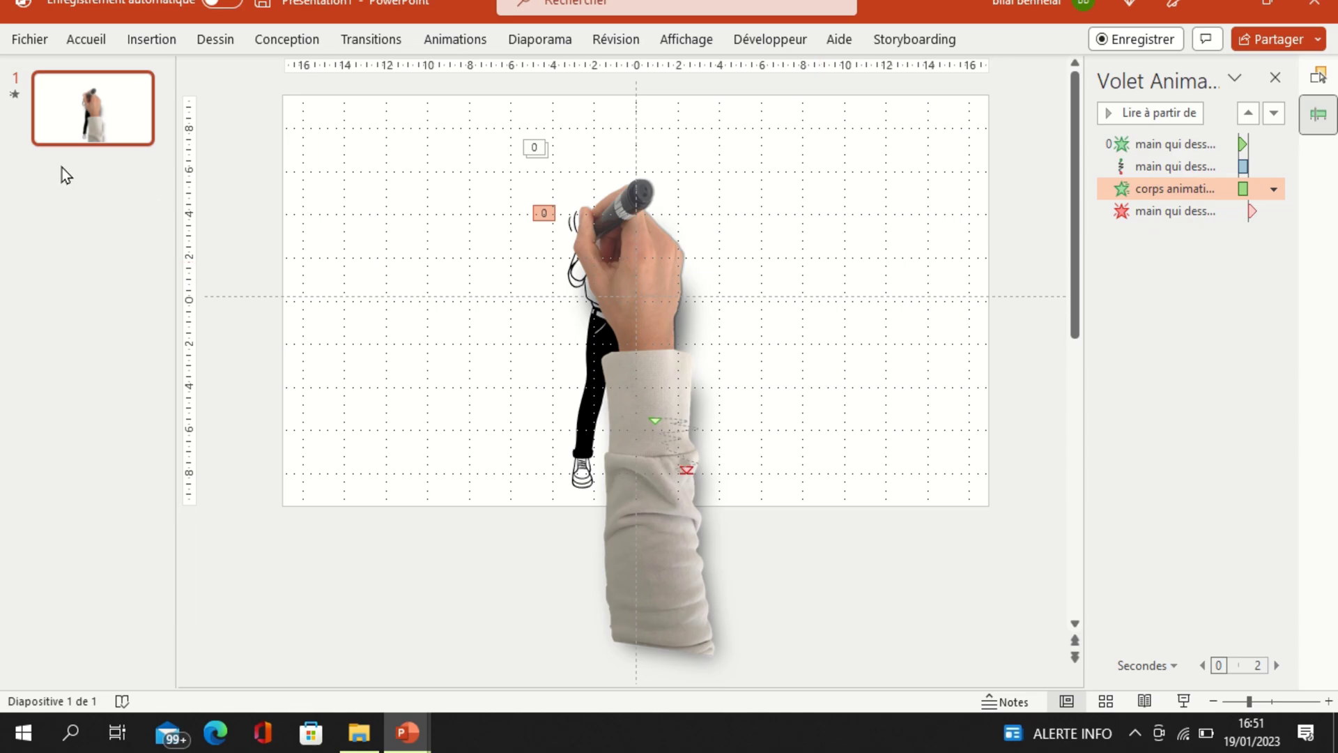
click(15, 96)
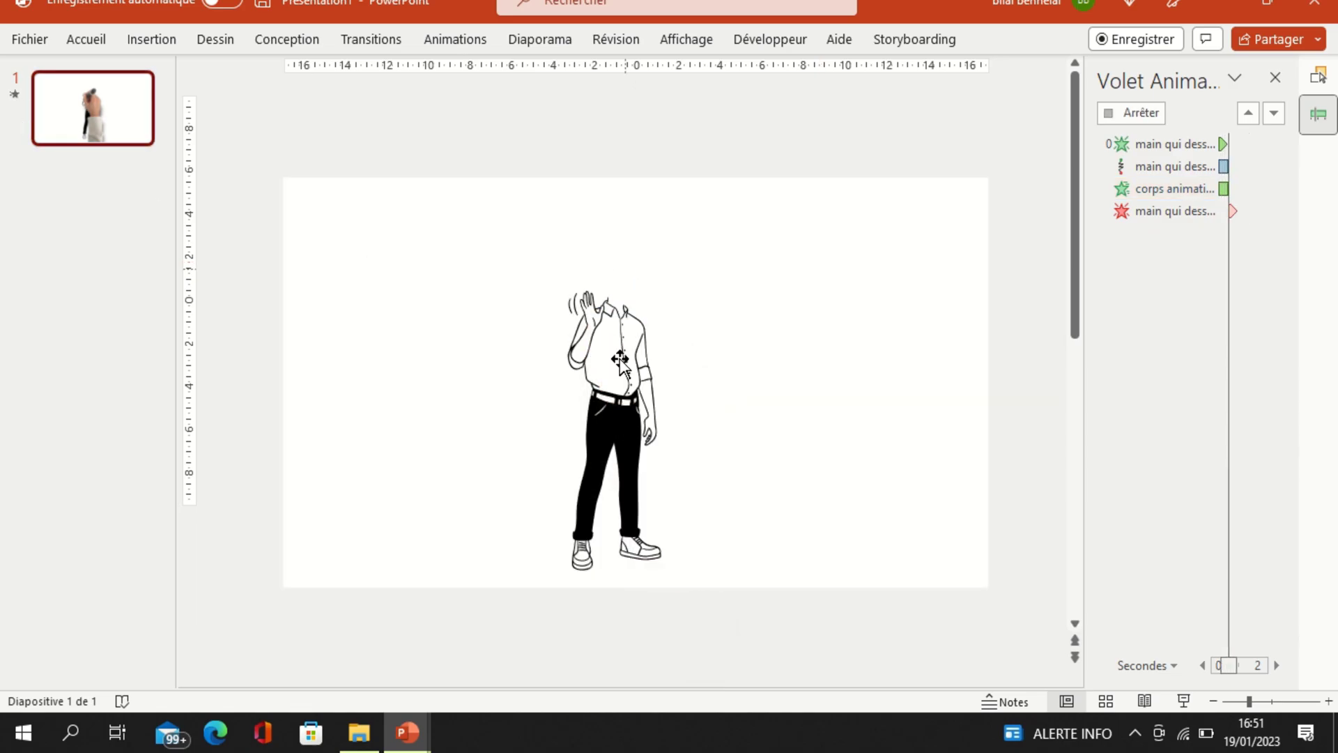
Stretch the hand's motion path downward past the slide's lower edge so it covers the body's height, and preview the animation.
click(647, 403)
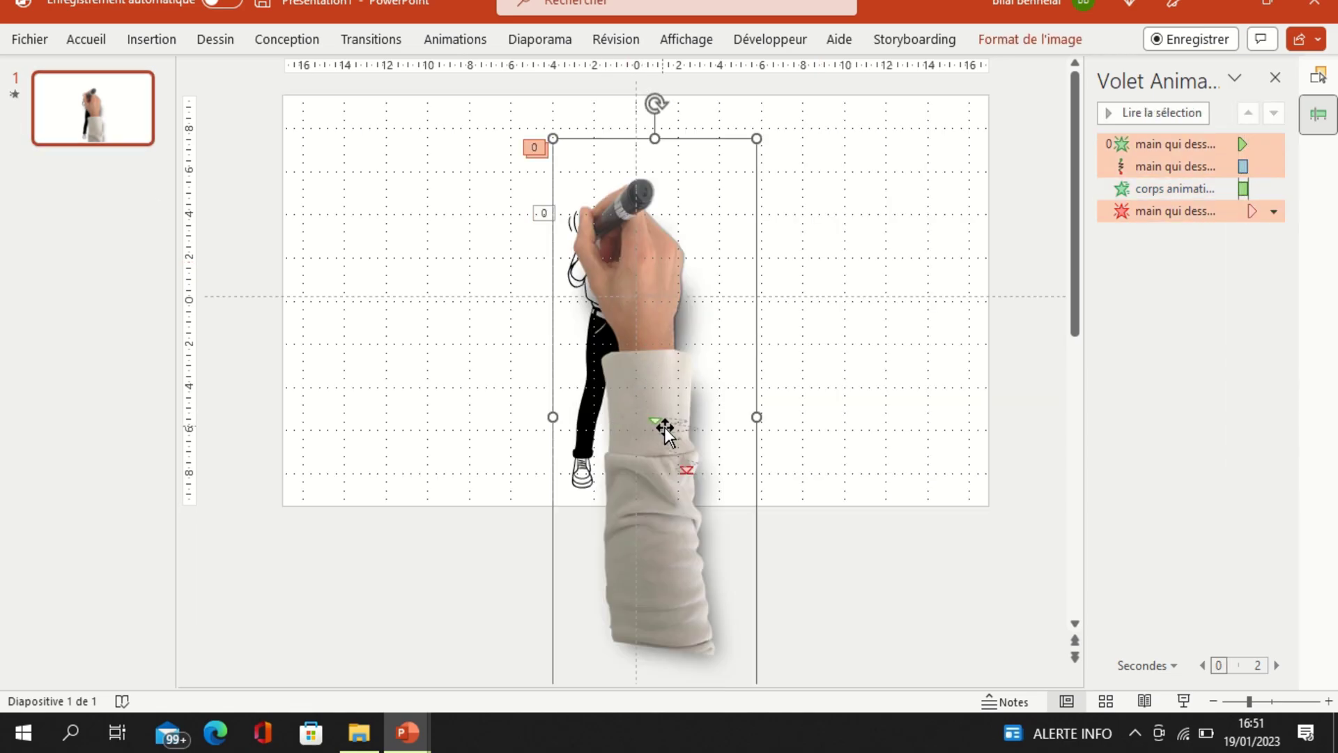
click(653, 420)
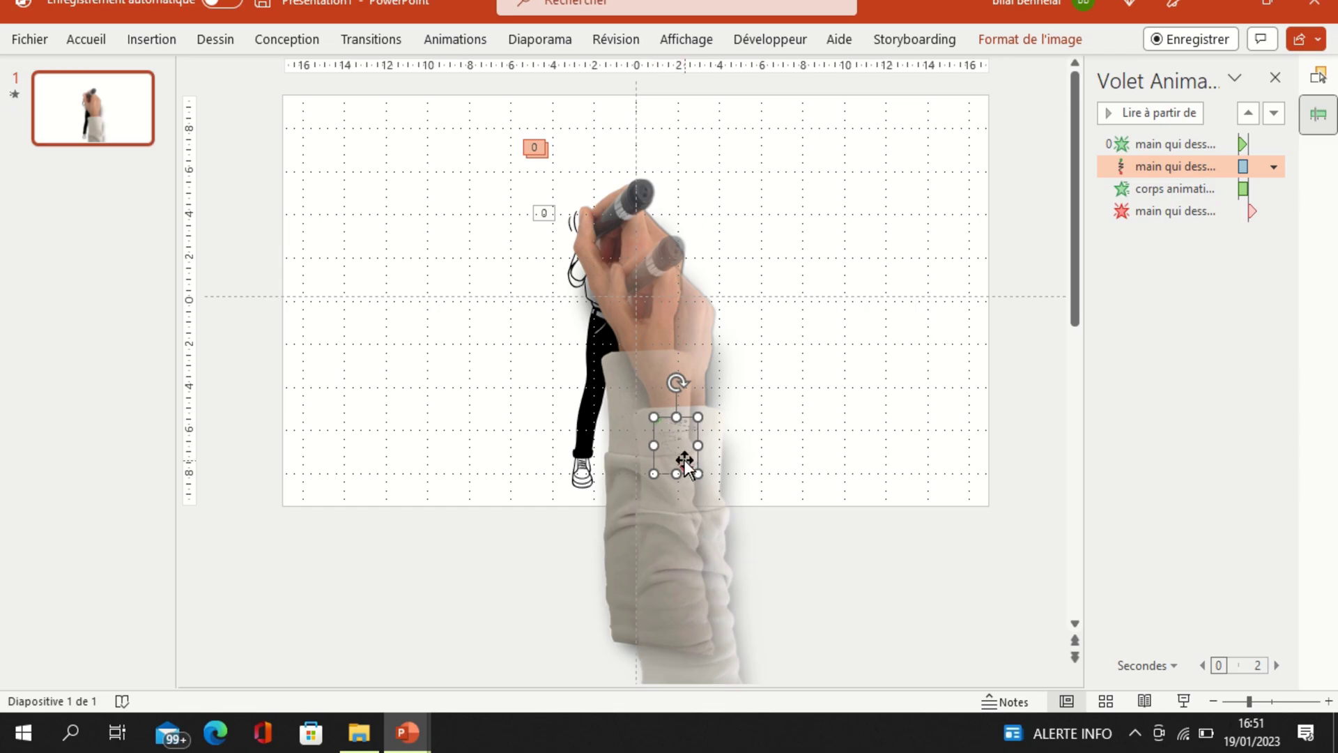
mouse_move(687, 469)
mouse_down()
mouse_move(693, 493)
mouse_move(661, 589)
mouse_move(670, 716)
mouse_move(693, 651)
mouse_move(698, 665)
mouse_up()
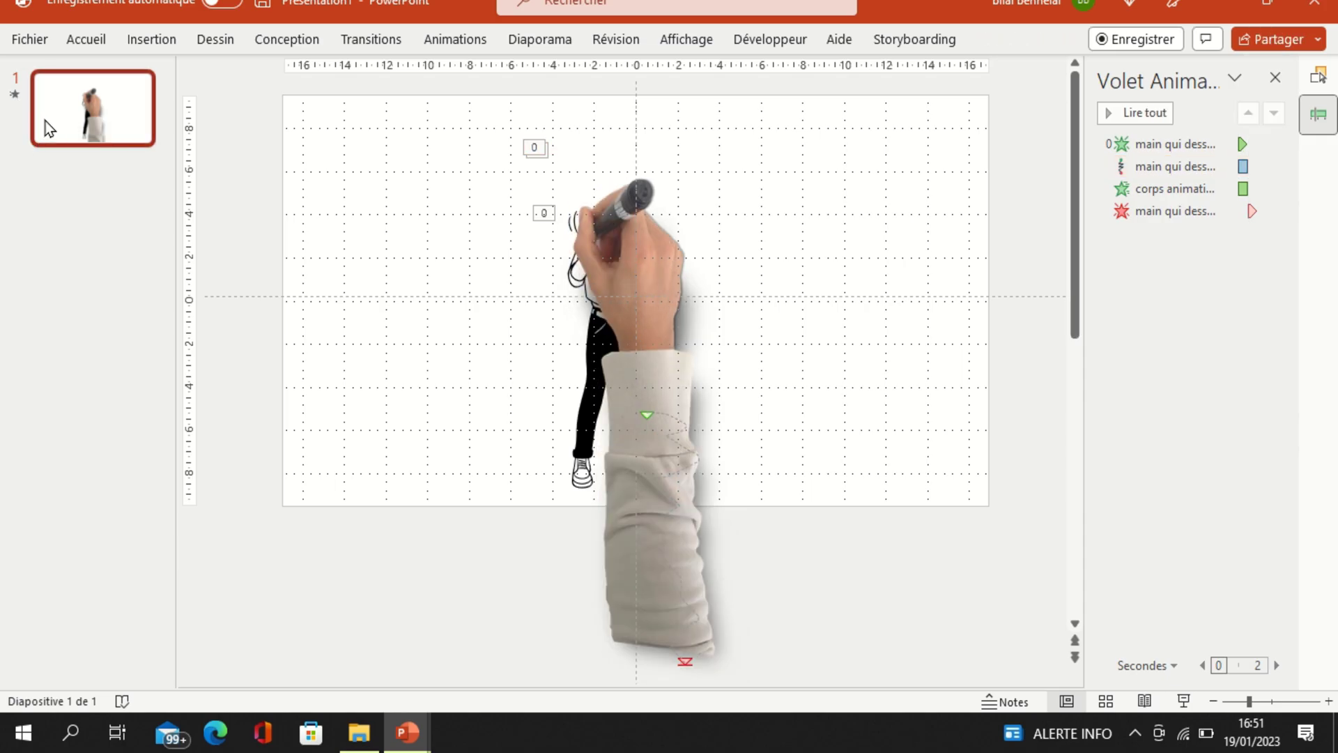
click(13, 96)
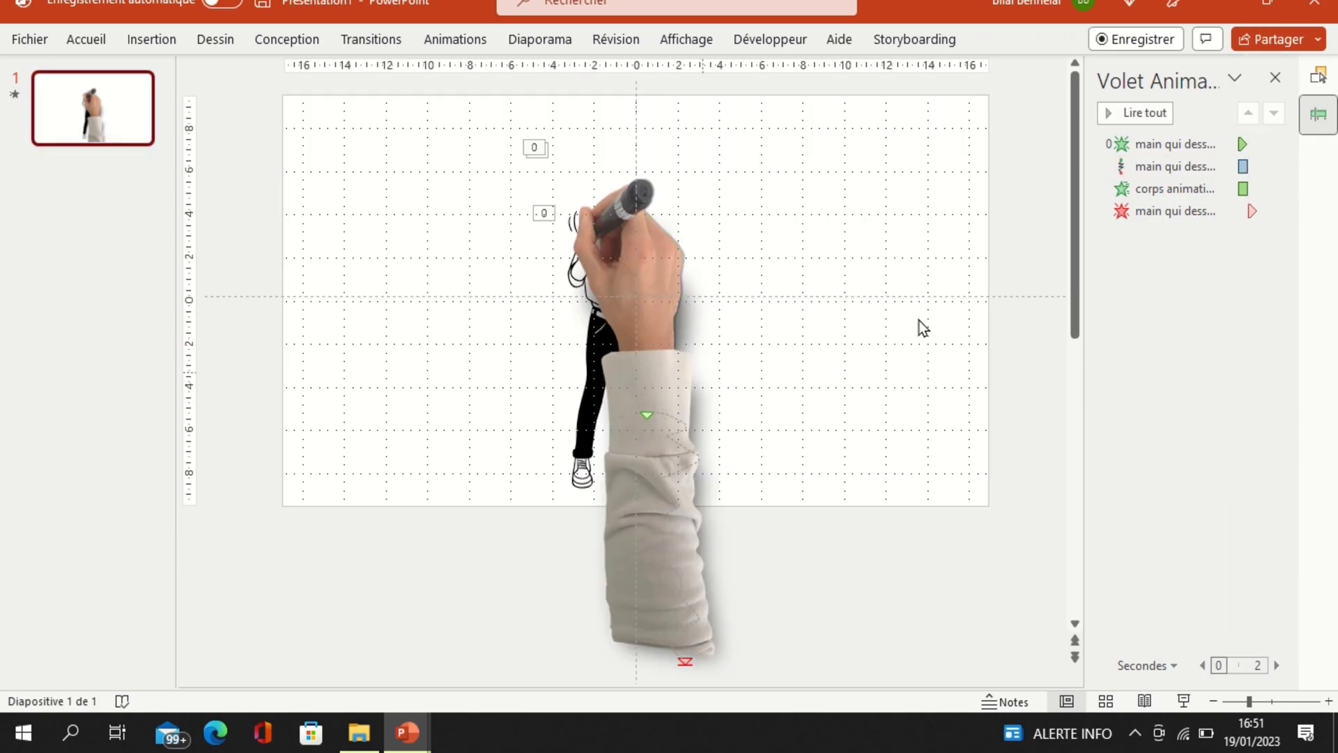
Return to the Selection pane, show the head and face, hide the front hand, and nudge the body up to meet the head.
click(1275, 80)
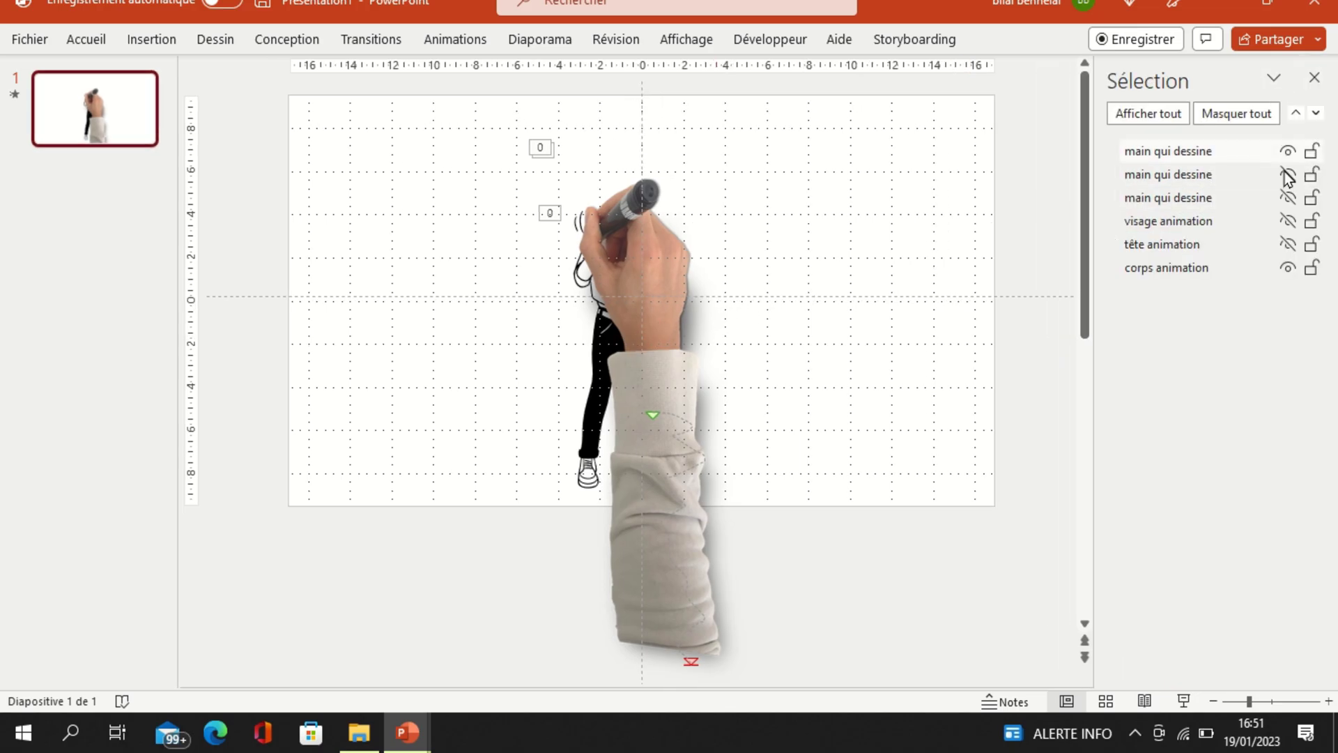
click(1289, 246)
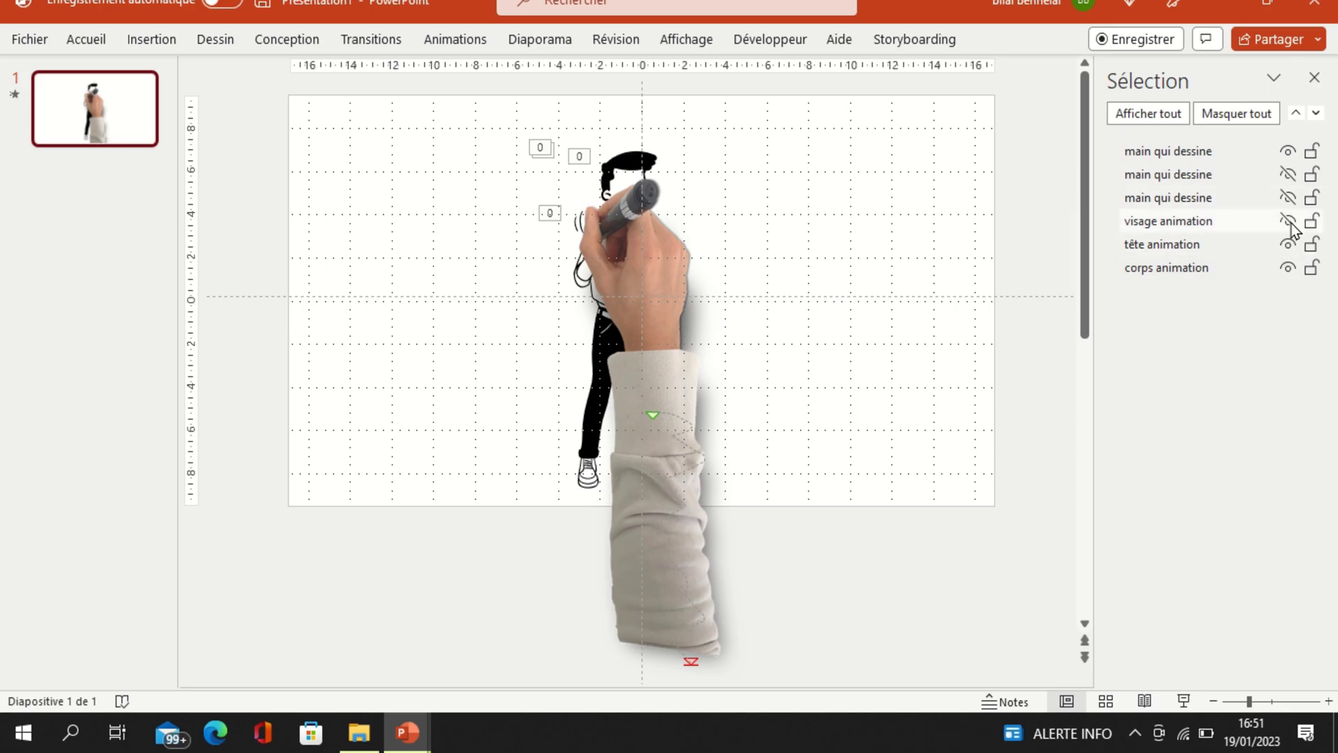
click(1287, 220)
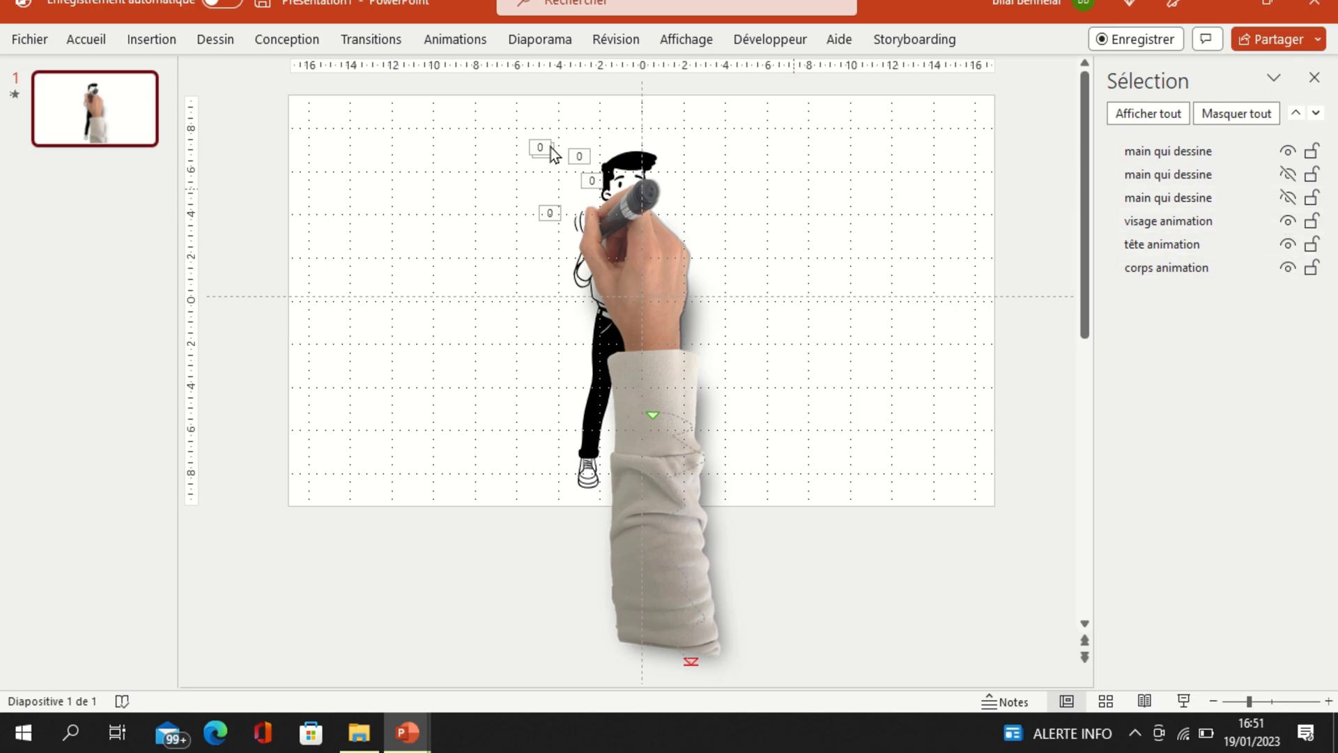
click(655, 317)
click(1287, 151)
drag(658, 270, 660, 266)
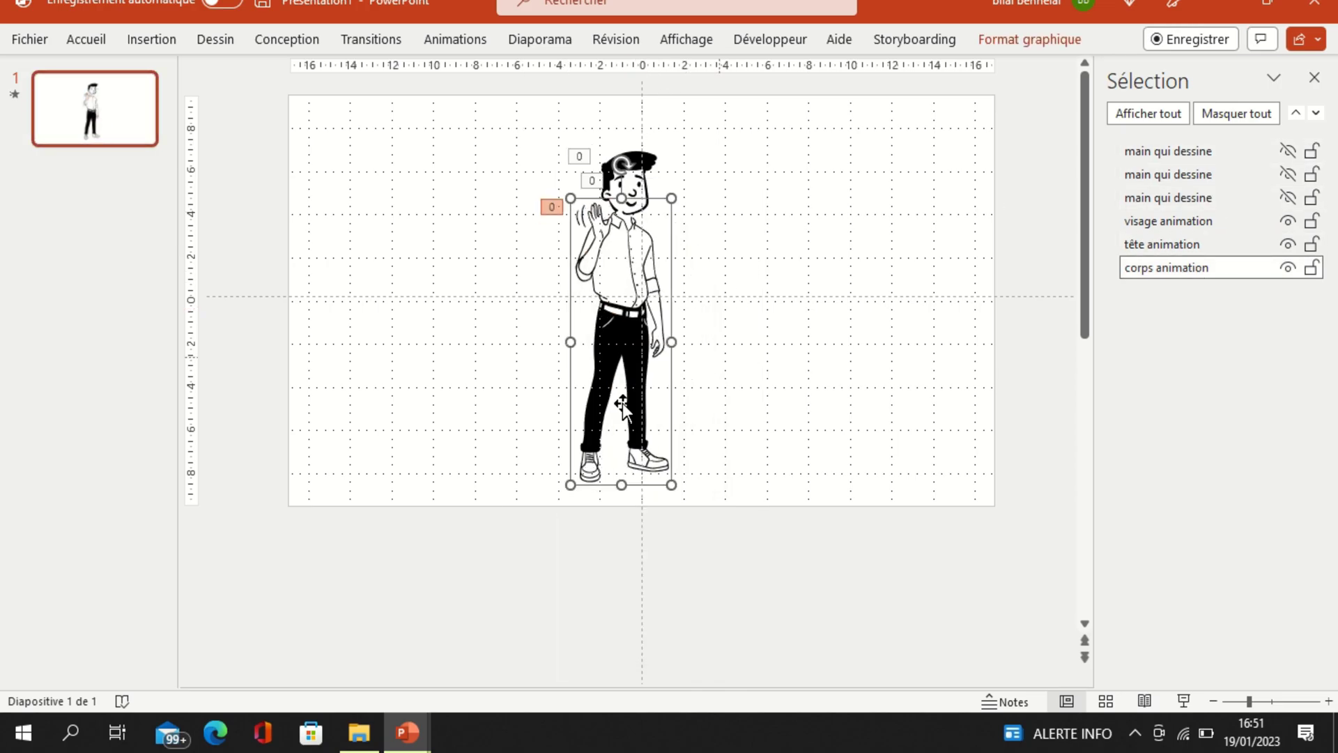
Make all three drawing hands visible again and clear the selection.
click(1287, 151)
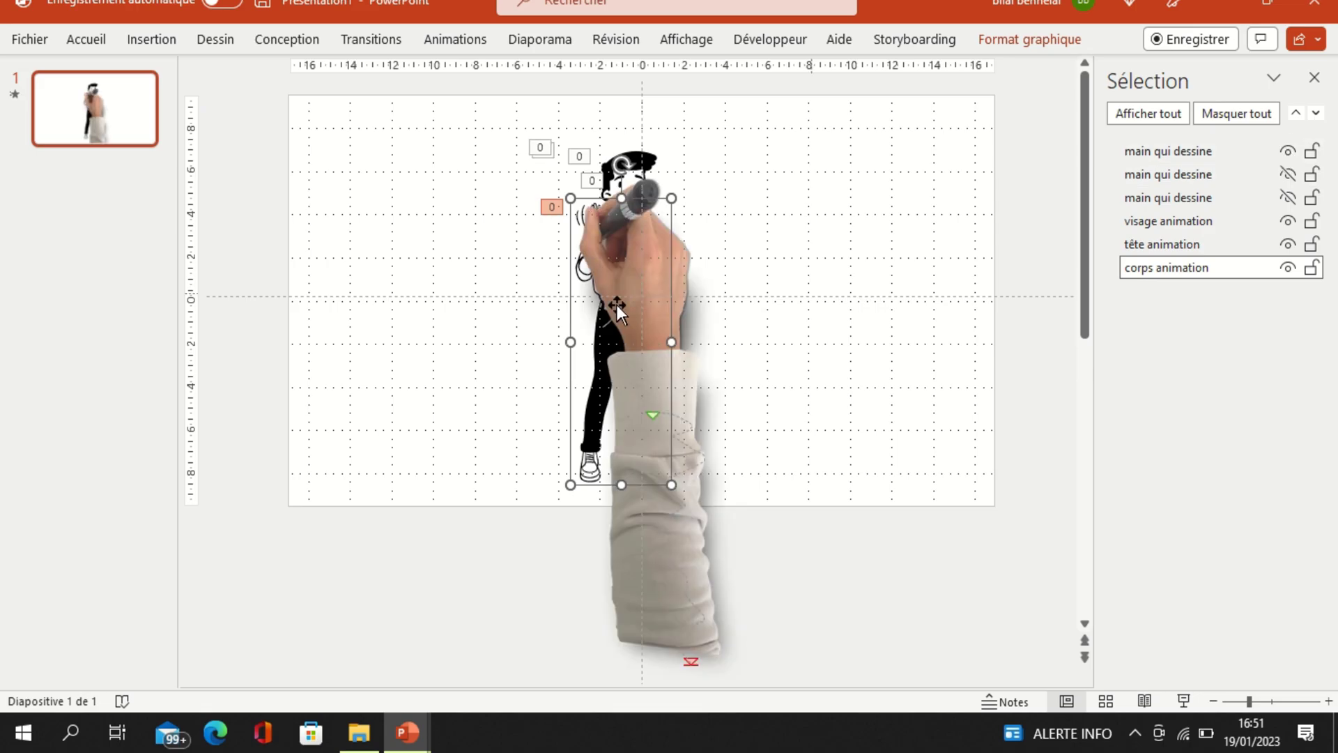
click(1287, 174)
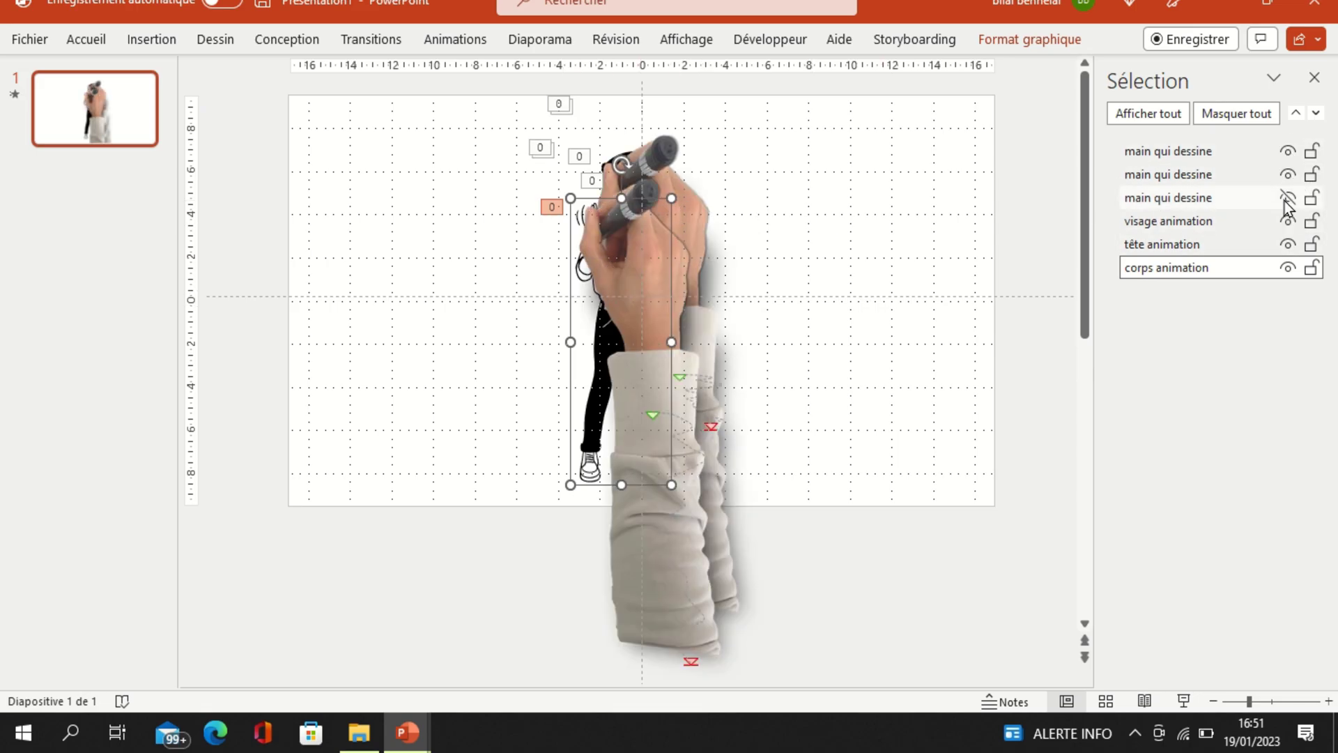
click(1287, 198)
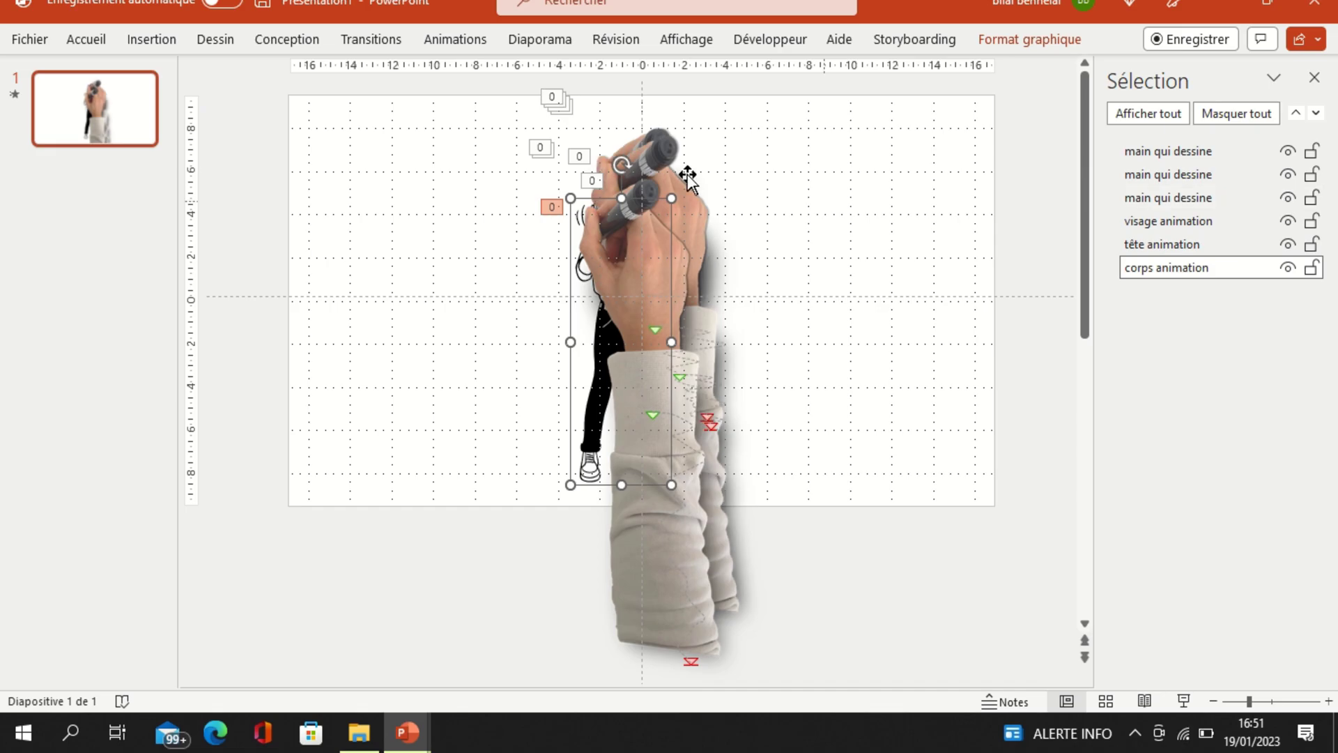
click(442, 284)
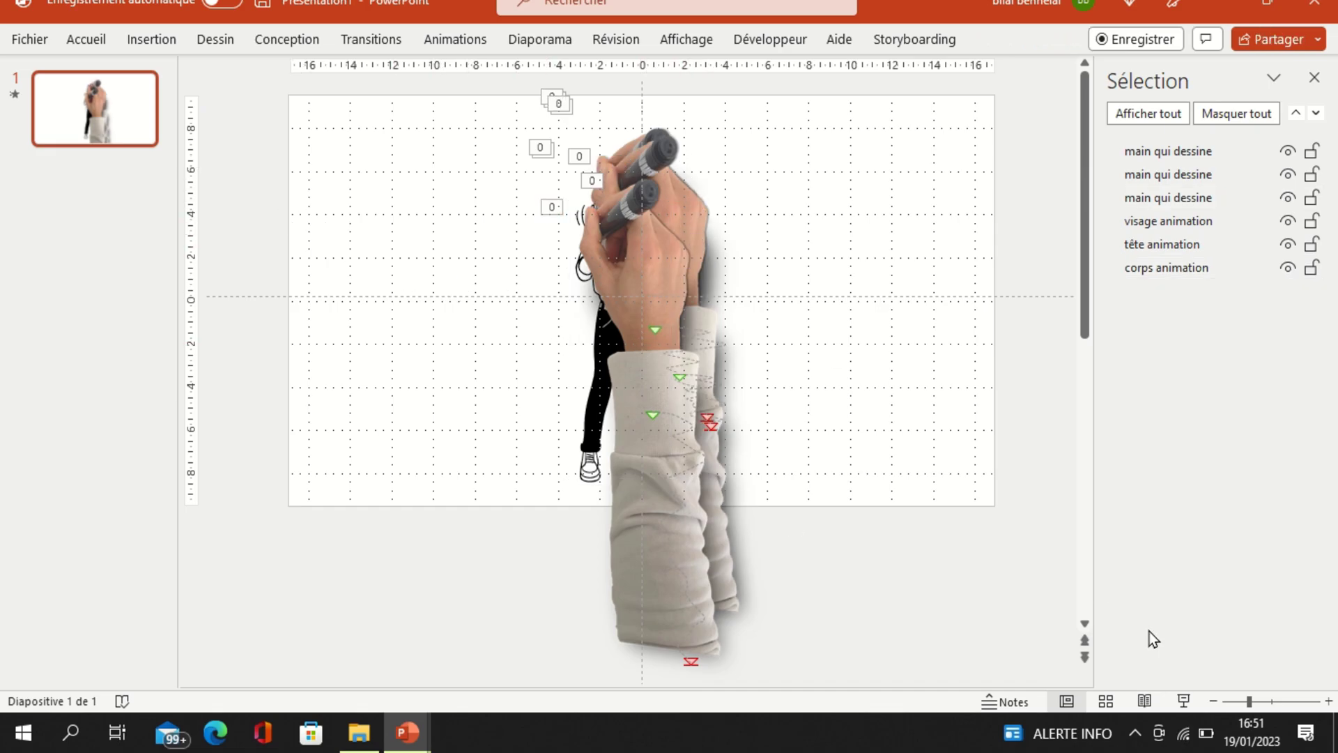
Play the slide full screen, exit, and replay it to check the complete drawing animation.
click(1184, 699)
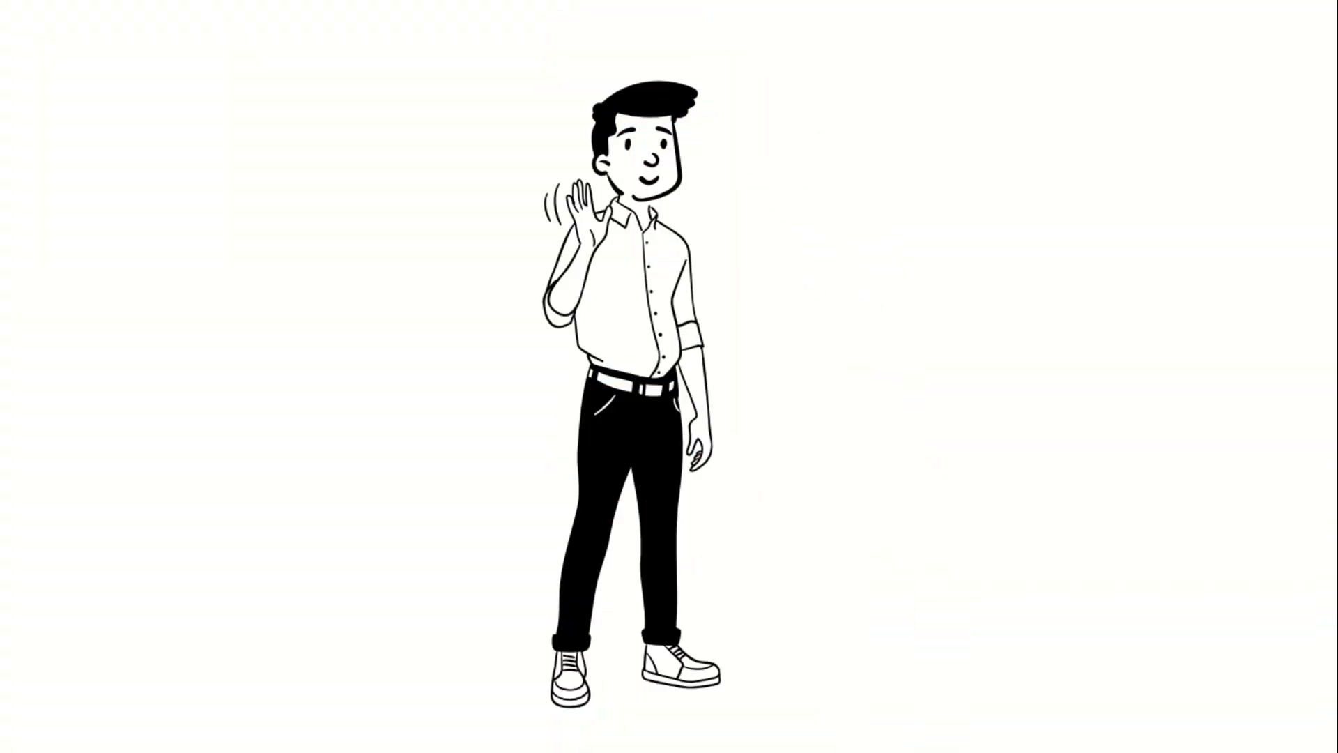
key(Escape)
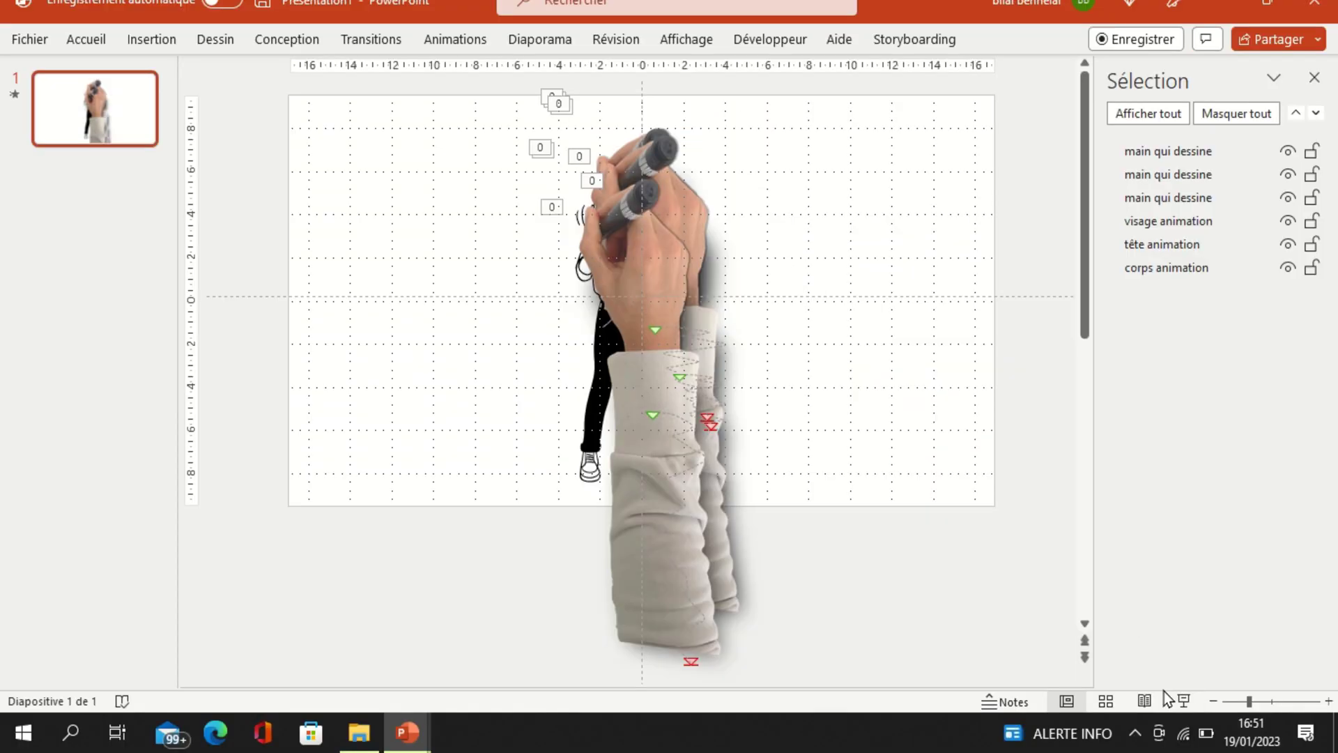
click(1183, 701)
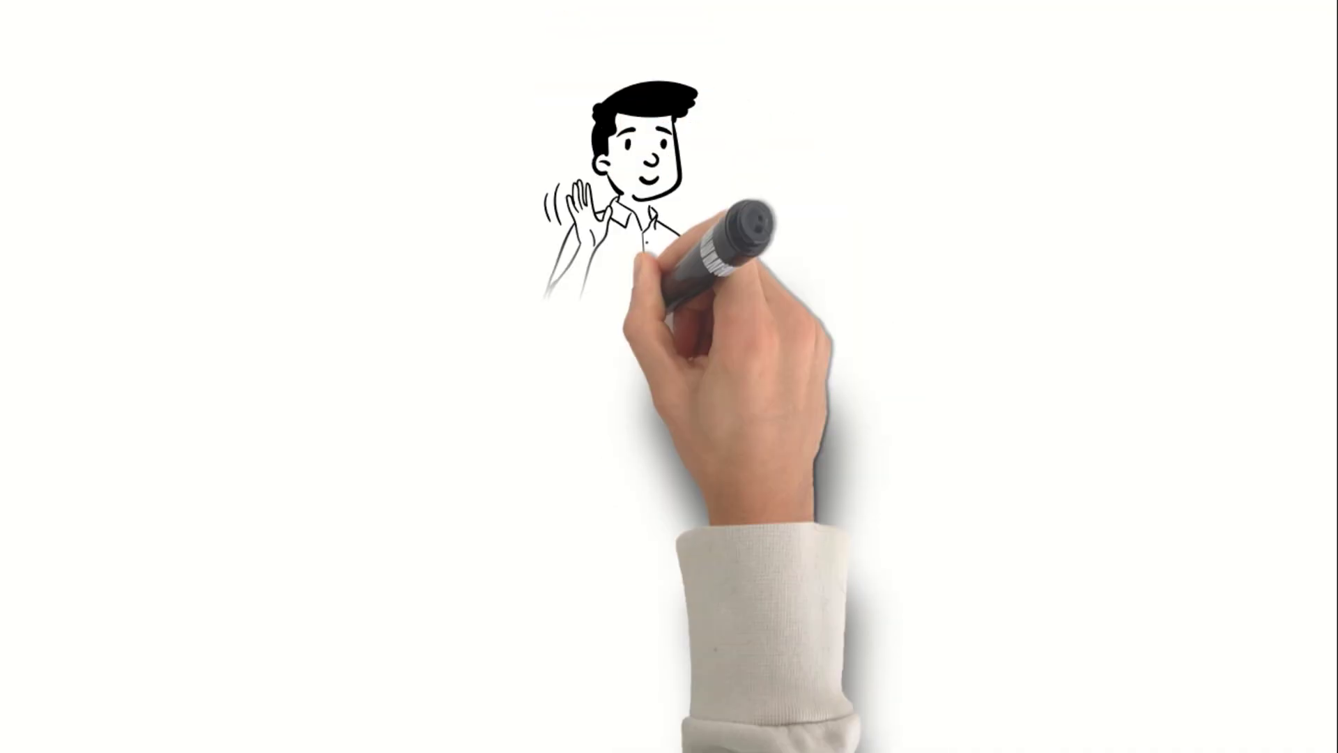